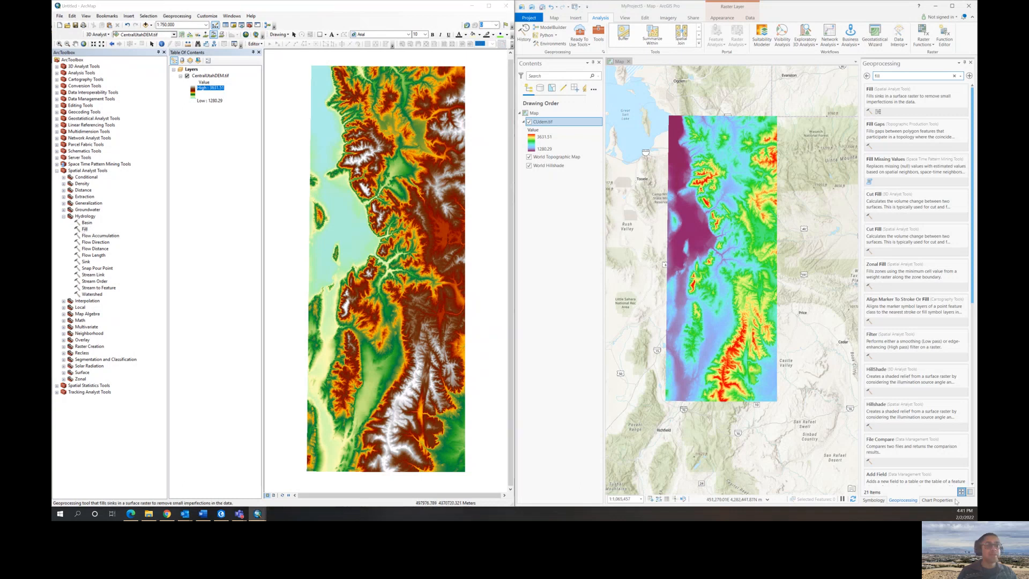
- Run the Fill tool on CentralUtahDEM.tif, saving the output surface raster as FillDEM1.tif in the student's folder
{"action": "left_click", "coordinate": [595, 218]}
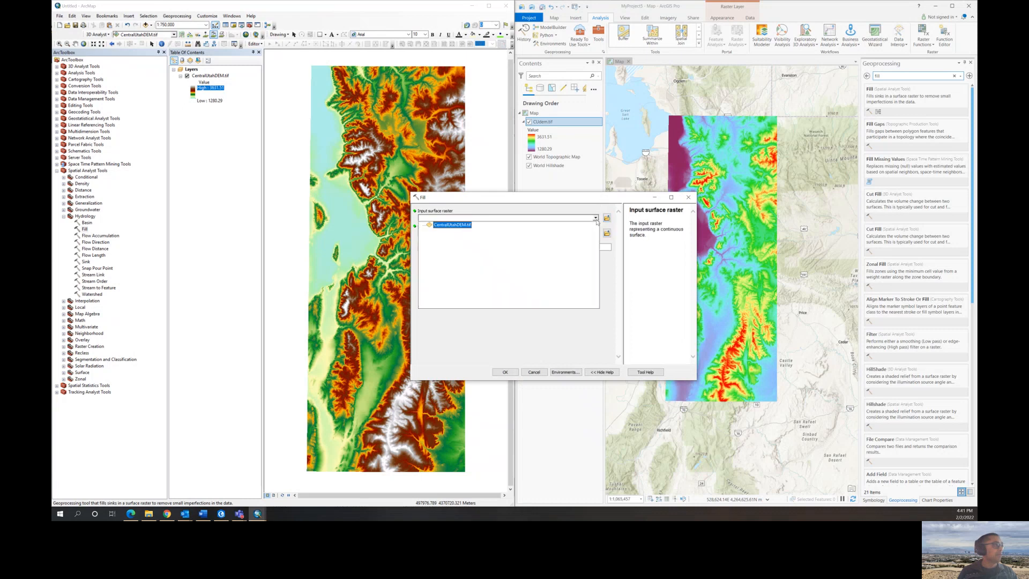
{"action": "left_click", "coordinate": [455, 225]}
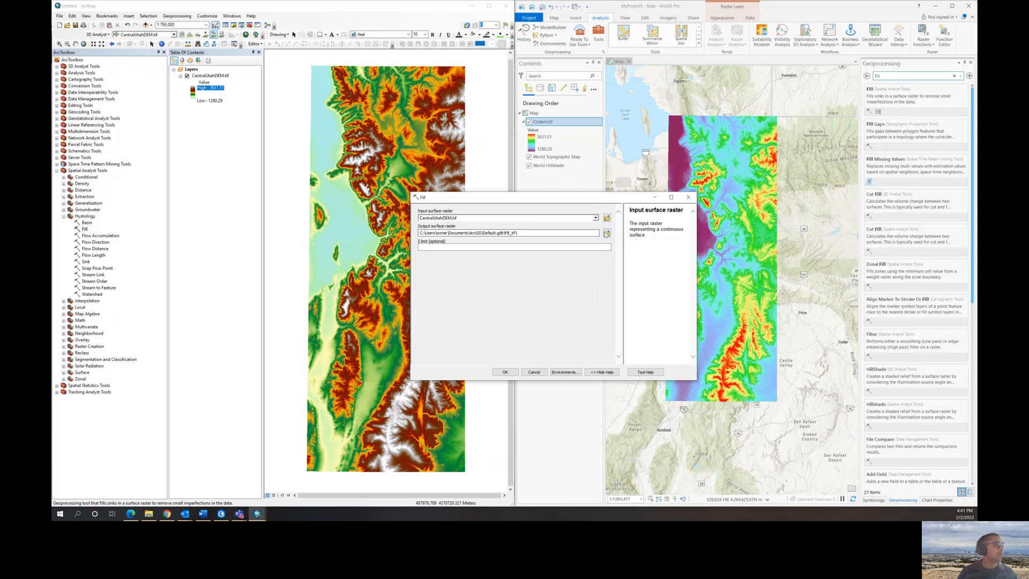
{"action": "left_click", "coordinate": [607, 233]}
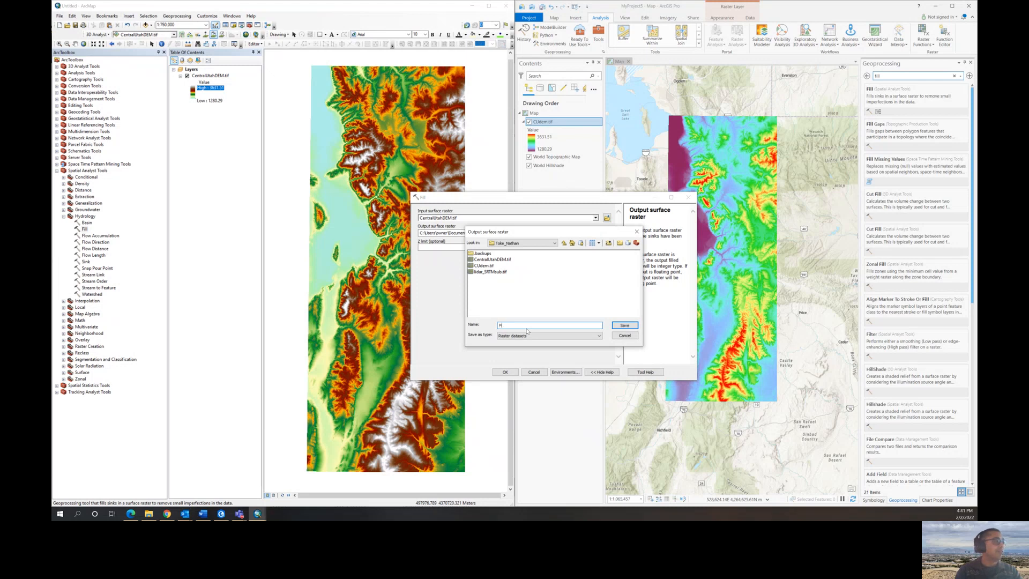
{"action": "type", "text": "FillDEM1"}
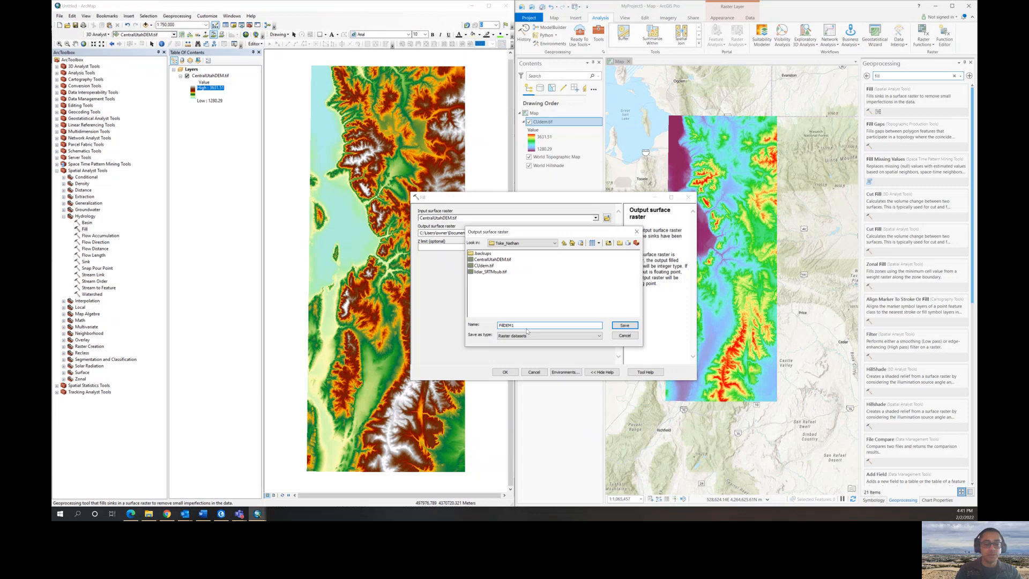
{"action": "type", "text": ".tif"}
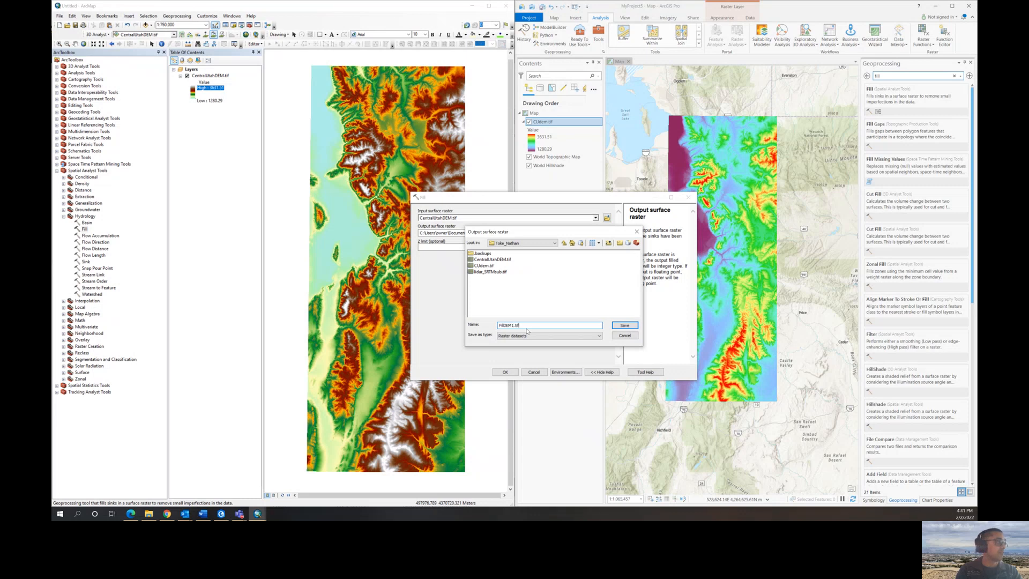
{"action": "left_click", "coordinate": [625, 327]}
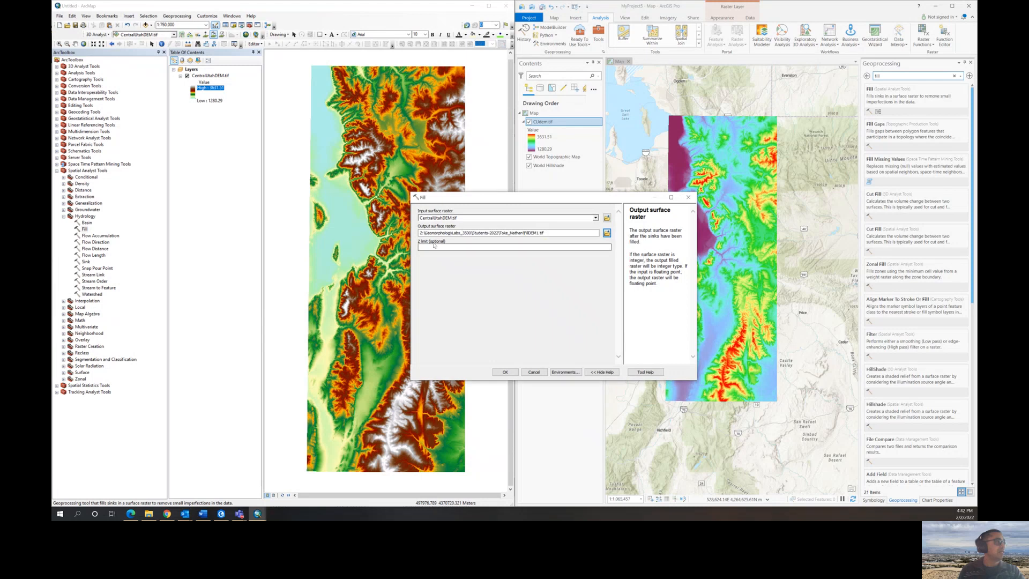
{"action": "left_click", "coordinate": [500, 372]}
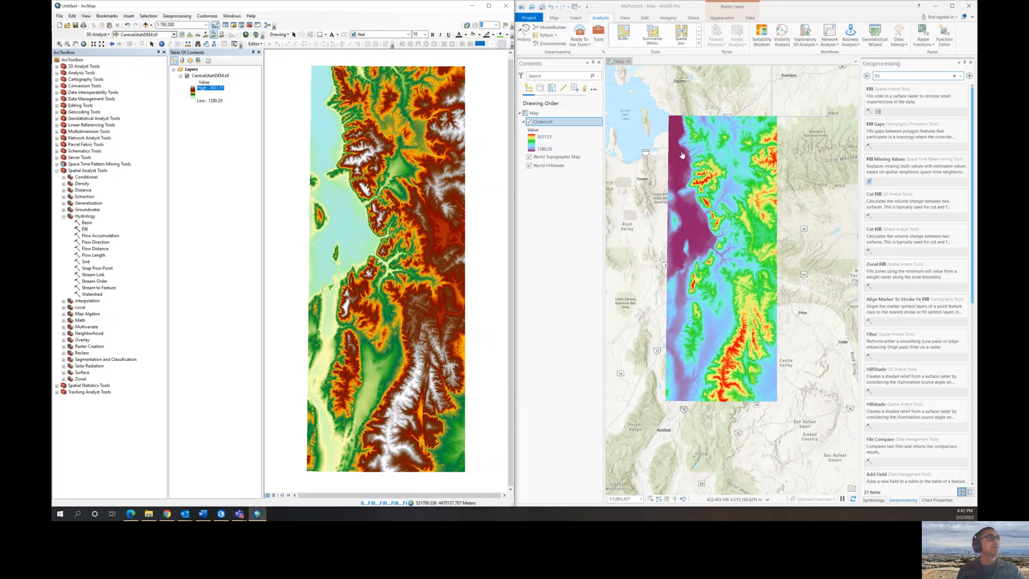
- Switch to ArcGIS Pro, open the Spatial Analyst Fill tool and choose CUdem.tif as the input surface raster
{"action": "left_click", "coordinate": [897, 78]}
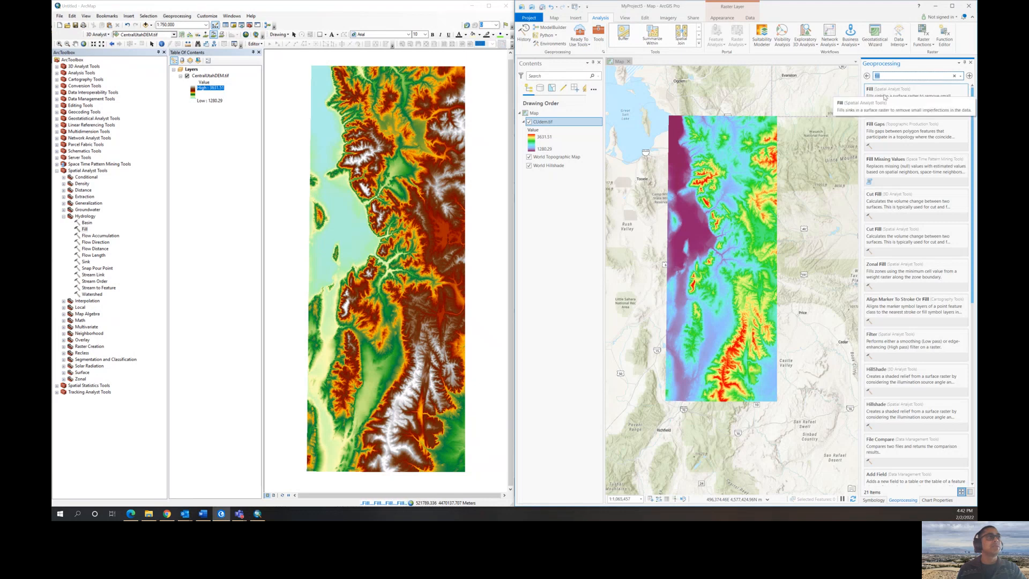
{"action": "left_click", "coordinate": [885, 96]}
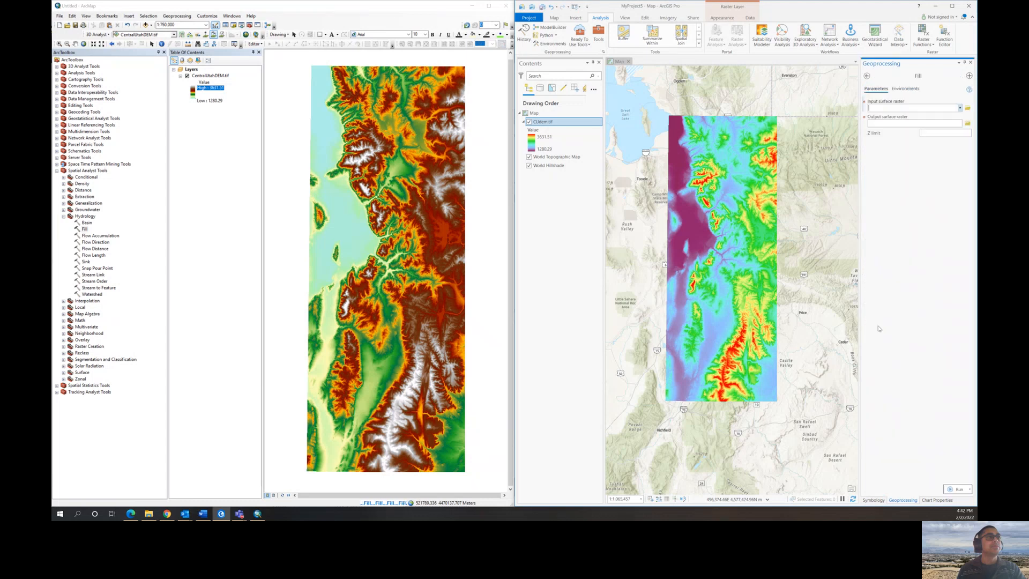
{"action": "left_click", "coordinate": [960, 108]}
{"action": "left_click", "coordinate": [900, 115]}
{"action": "left_click", "coordinate": [888, 124]}
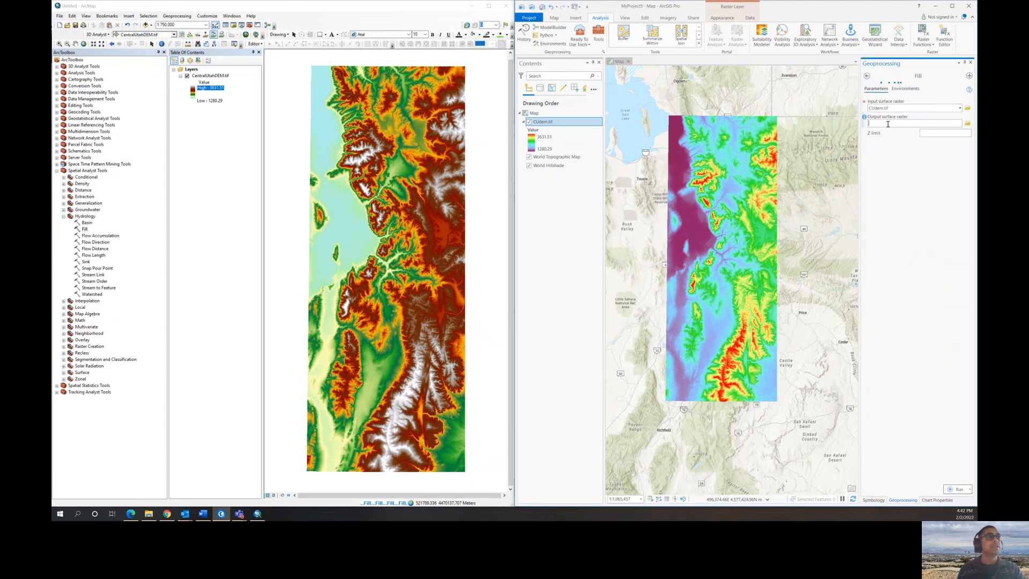
- Save the Fill output surface raster as FillDEM2.tif in the student's folder under Students-2022 and run the tool
{"action": "left_click", "coordinate": [966, 124]}
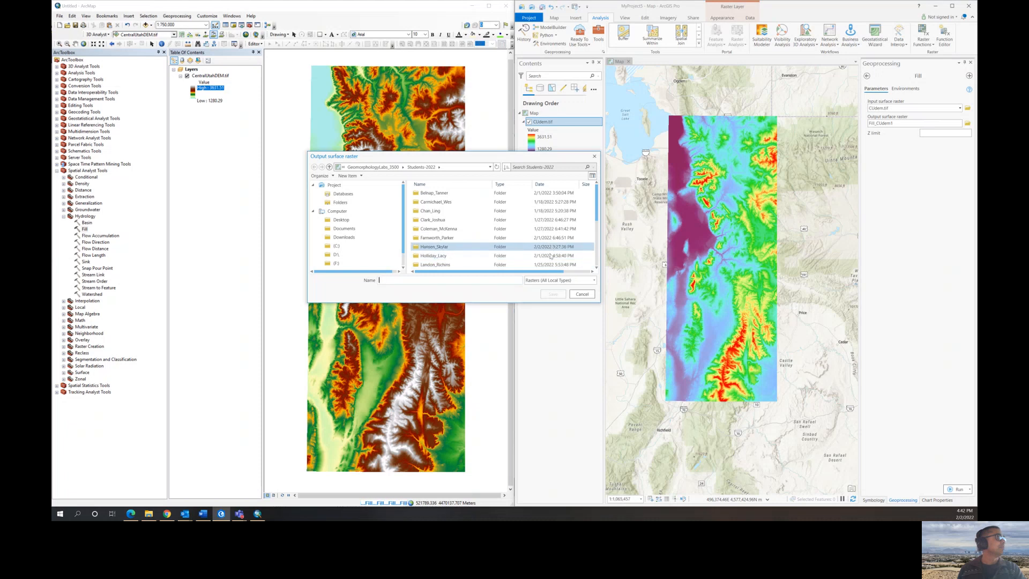
{"action": "left_click", "coordinate": [582, 293]}
{"action": "left_click", "coordinate": [967, 124]}
{"action": "scroll", "coordinate": [429, 235], "scroll_direction": "down", "scroll_amount": 2}
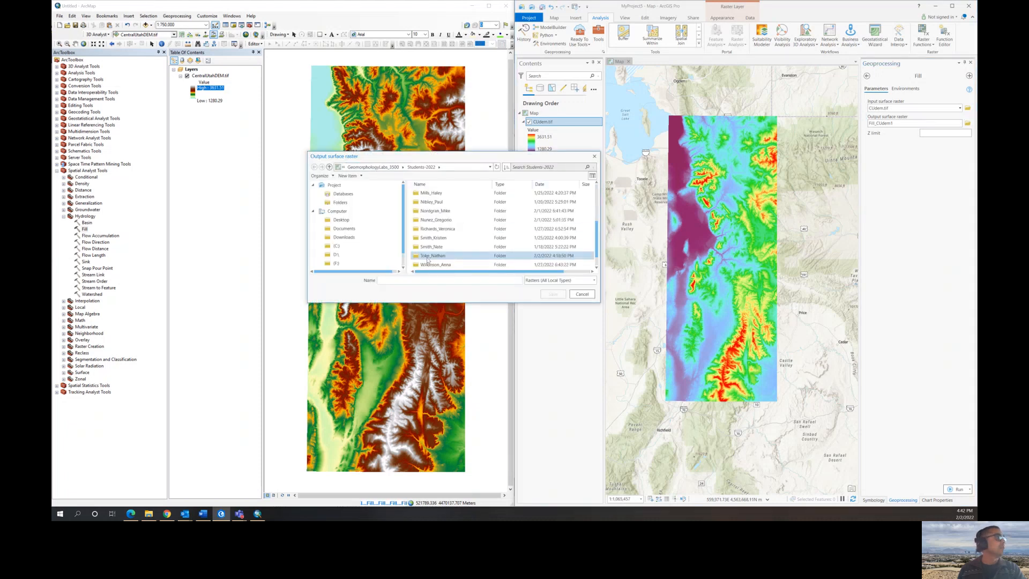
{"action": "double_click", "coordinate": [427, 257]}
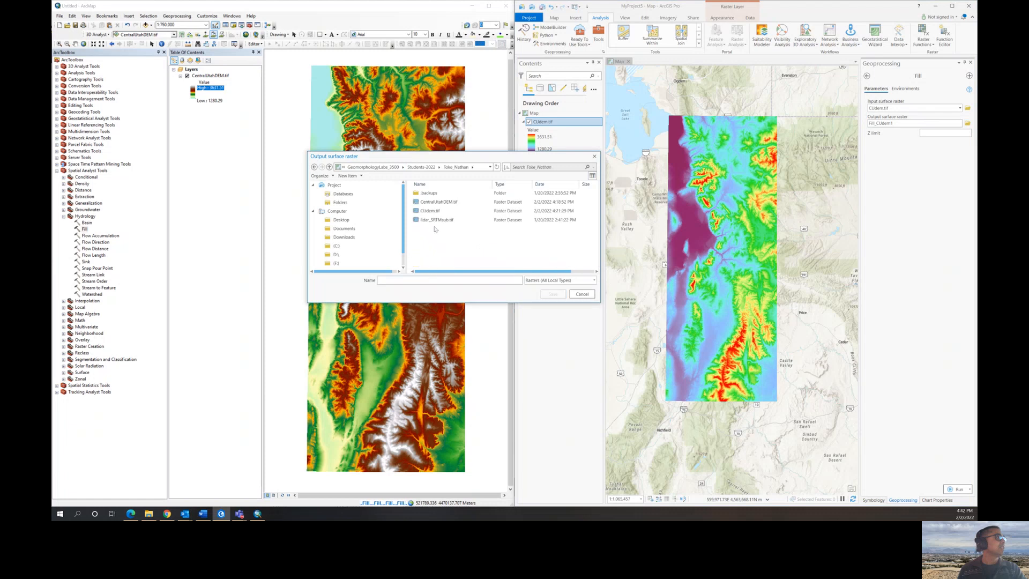
{"action": "left_click", "coordinate": [413, 280]}
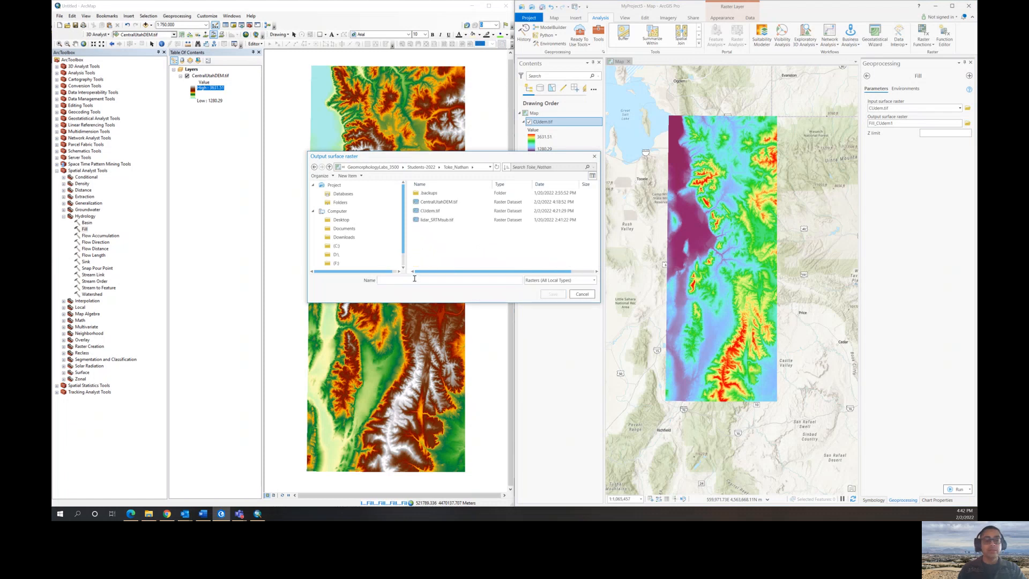
{"action": "type", "text": "FillDEM2.tif"}
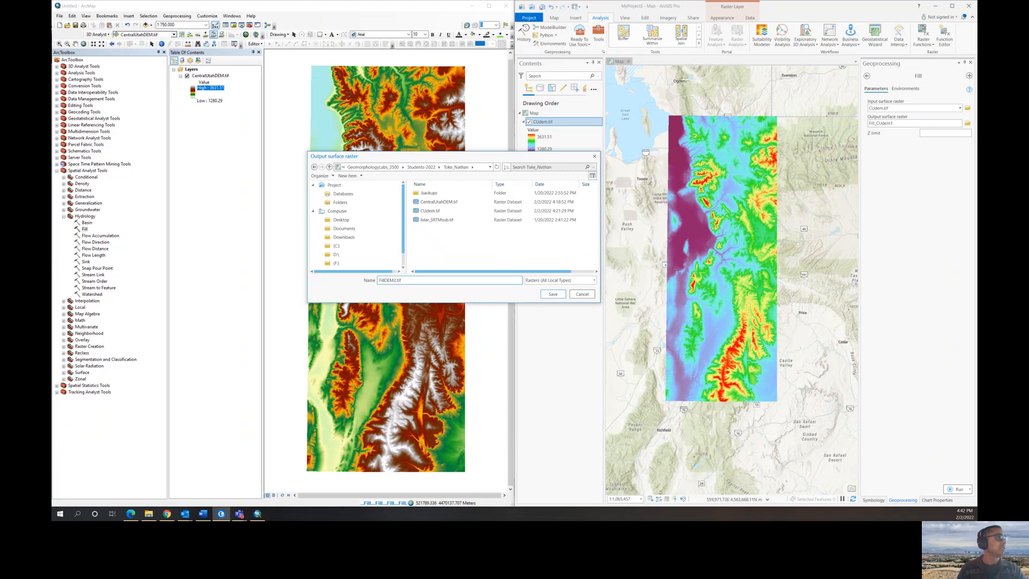
{"action": "left_click", "coordinate": [557, 294]}
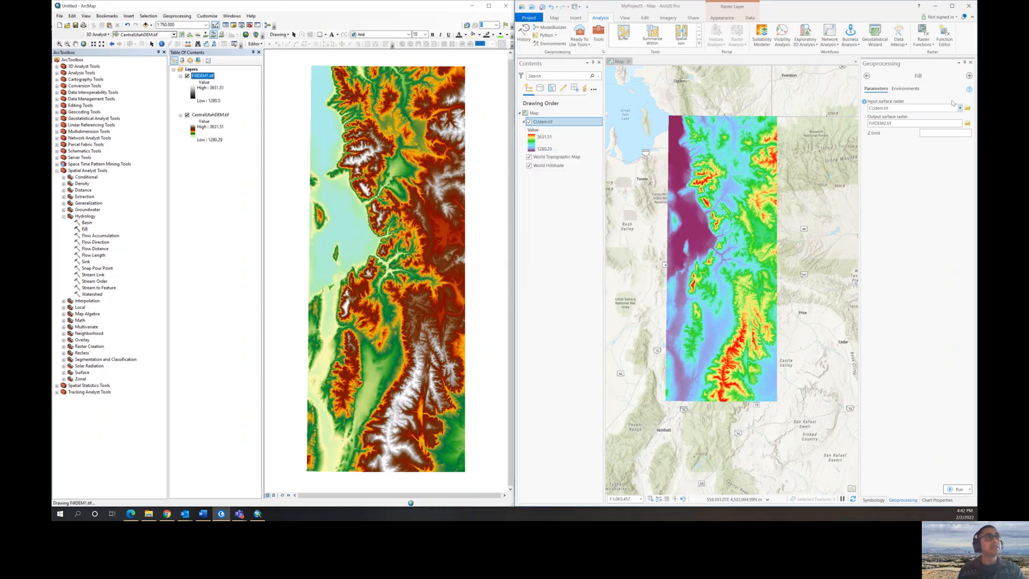
{"action": "left_click", "coordinate": [953, 490]}
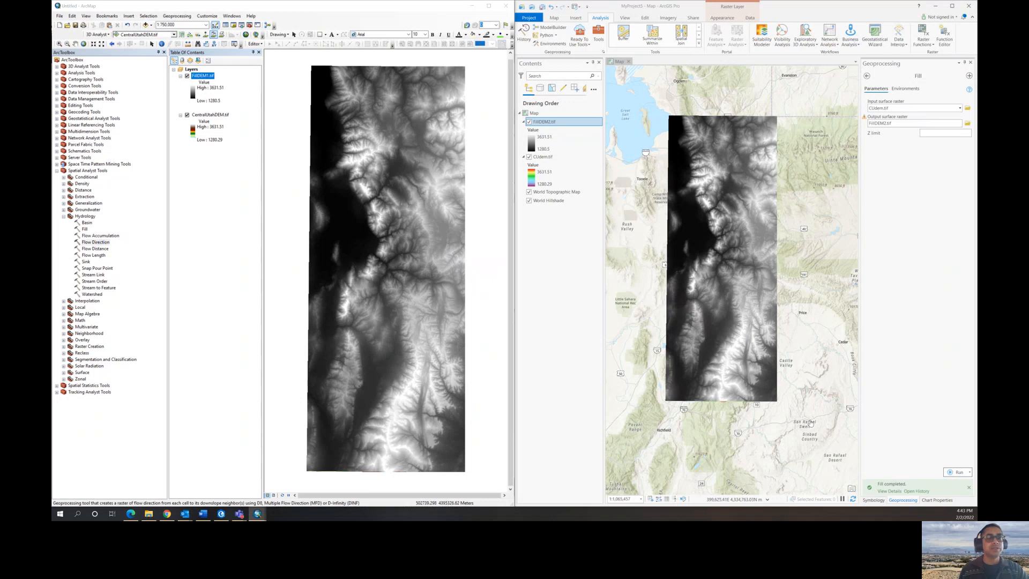
- In ArcMap, run Flow Direction on FillDEM1.tif, saving the output flow direction raster as FlowD1.tif in the student's folder
{"action": "left_click_drag", "start_coordinate": [422, 302], "coordinate": [437, 172]}
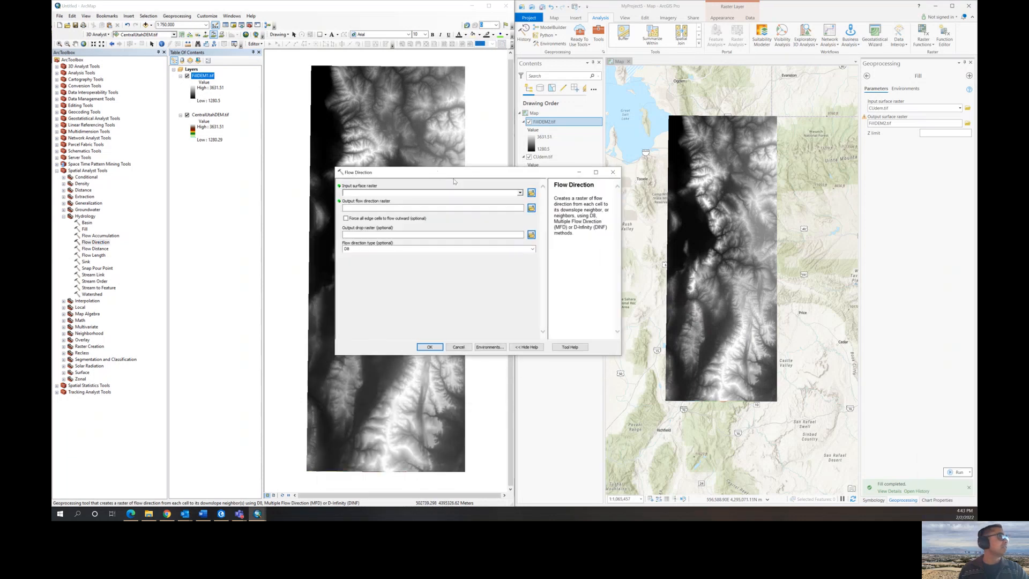
{"action": "left_click", "coordinate": [519, 193]}
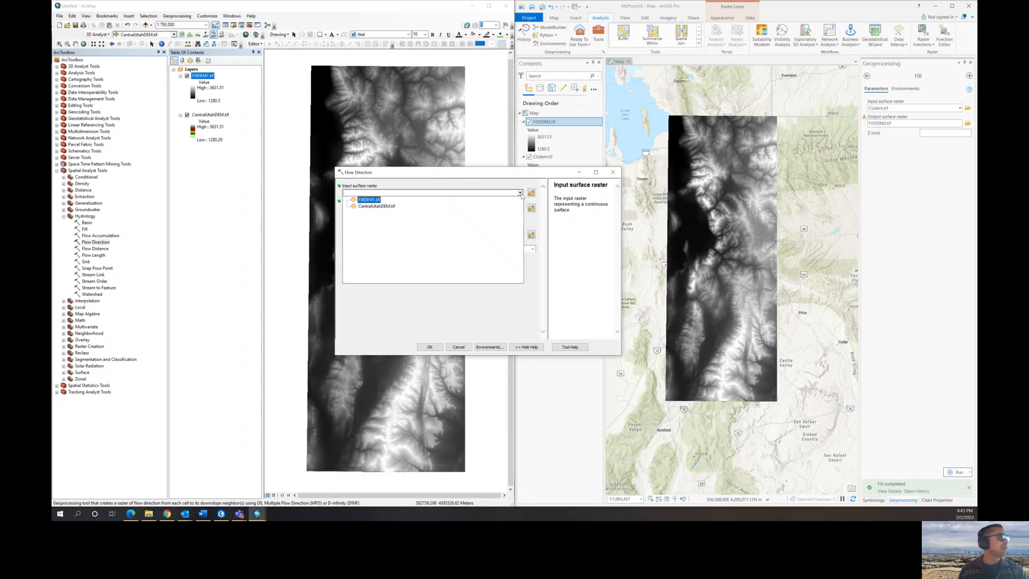
{"action": "left_click", "coordinate": [368, 201]}
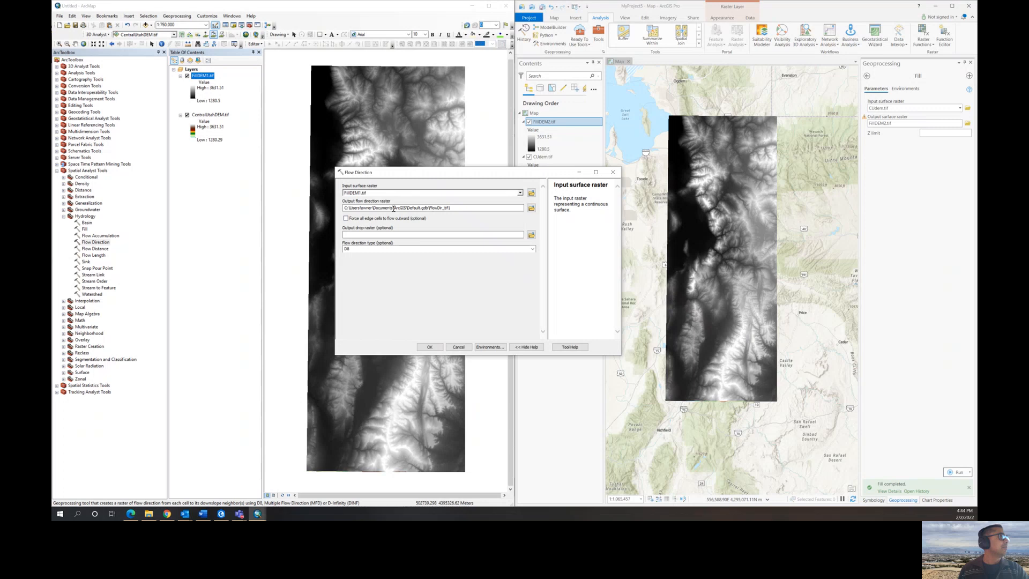
{"action": "left_click", "coordinate": [531, 208]}
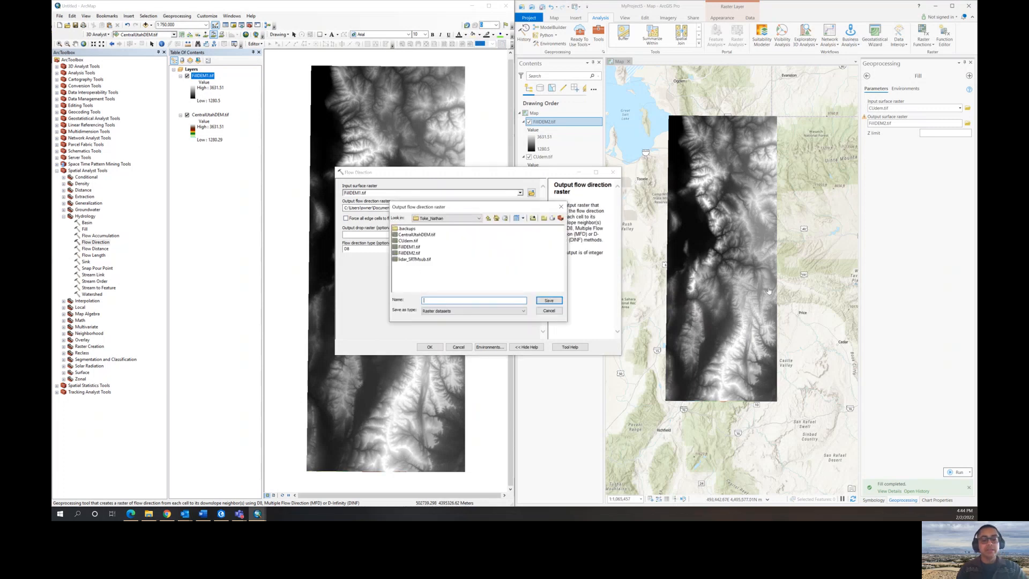
{"action": "type", "text": "Flow"}
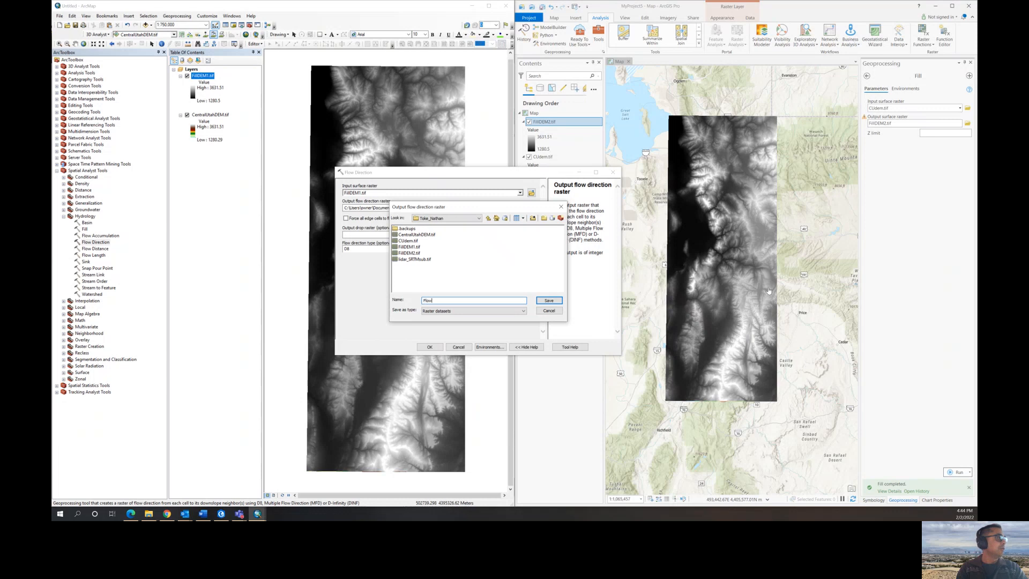
{"action": "type", "text": "i"}
{"action": "type", "text": ".tif"}
{"action": "left_click", "coordinate": [548, 300]}
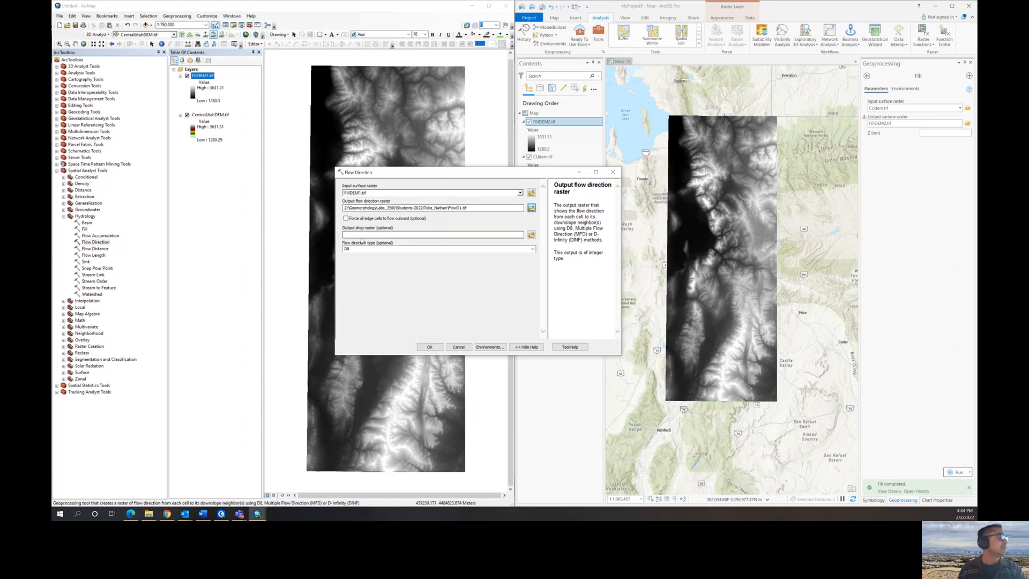
{"action": "left_click", "coordinate": [430, 347]}
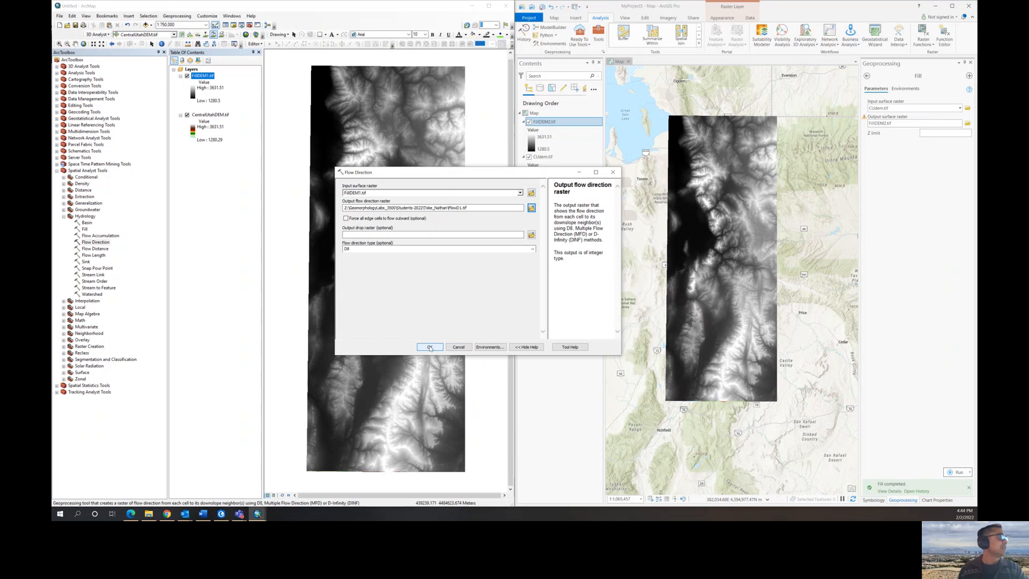
{"action": "left_click", "coordinate": [430, 347]}
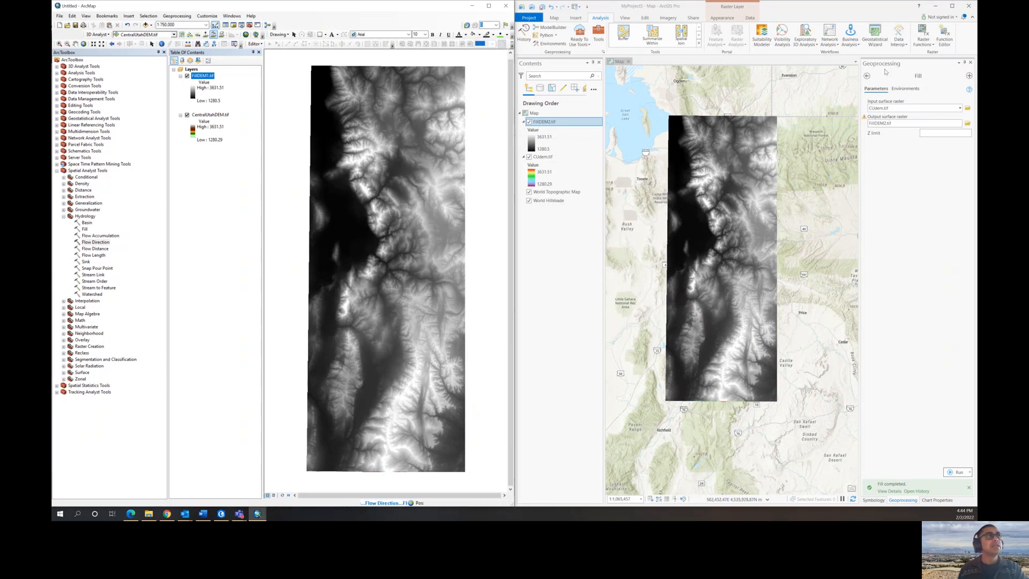
- Switch to ArcGIS Pro, find the Flow Direction tool and choose FillDEM2.tif as its input surface raster
{"action": "left_click", "coordinate": [866, 76]}
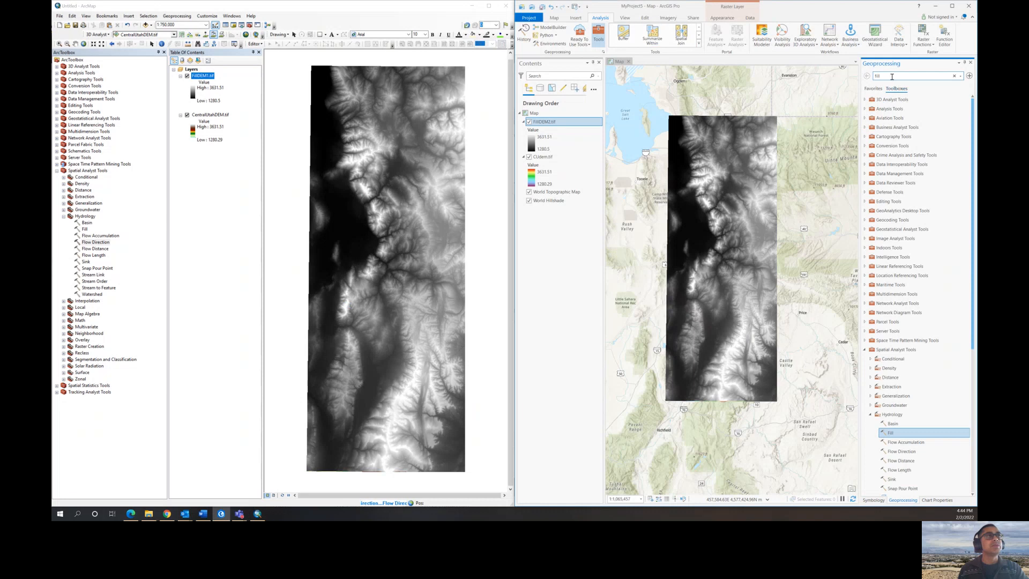
{"action": "double_click", "coordinate": [876, 76]}
{"action": "type", "text": "flow direction"}
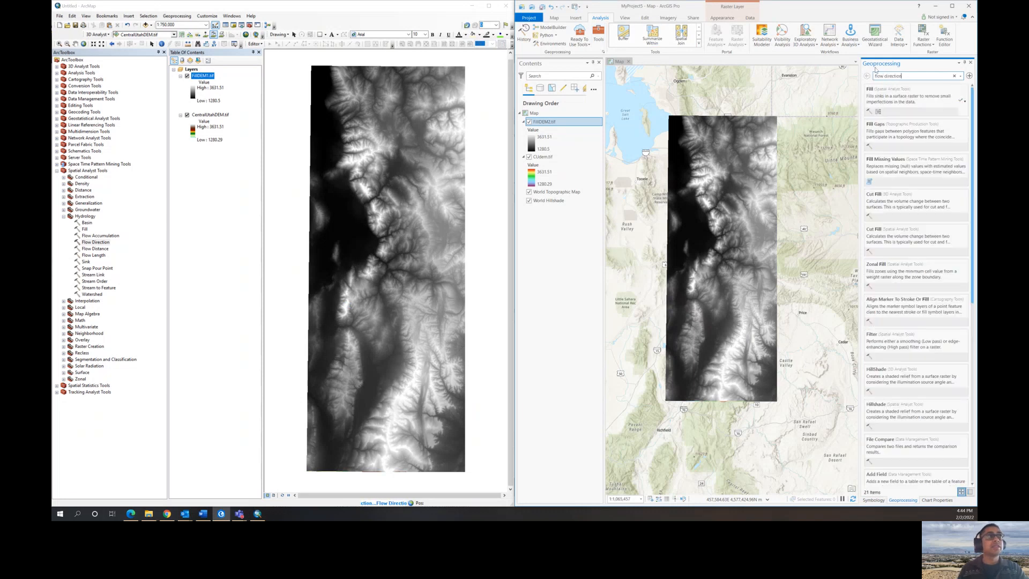
{"action": "left_click", "coordinate": [895, 98]}
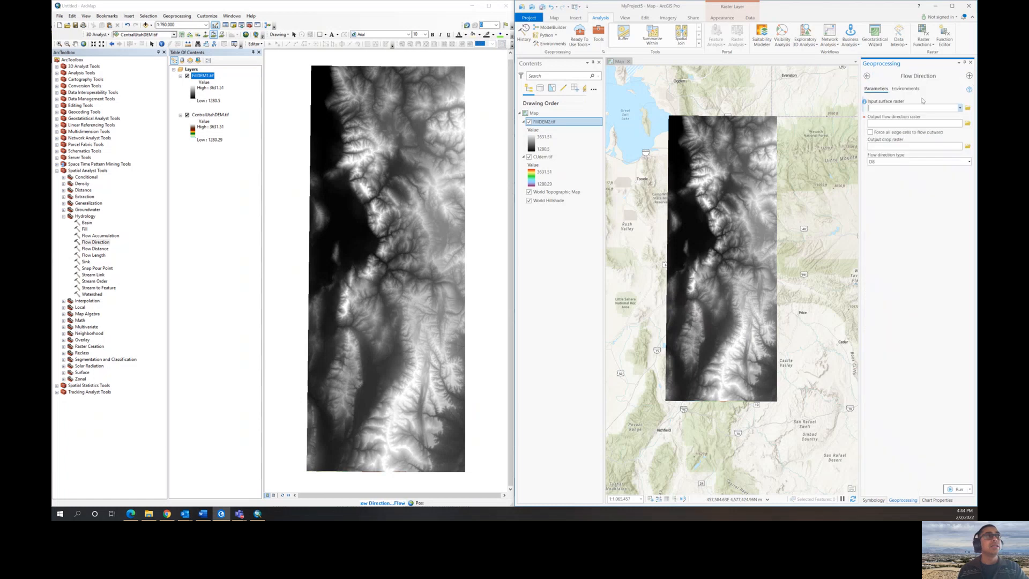
{"action": "left_click", "coordinate": [960, 108]}
{"action": "left_click", "coordinate": [886, 117]}
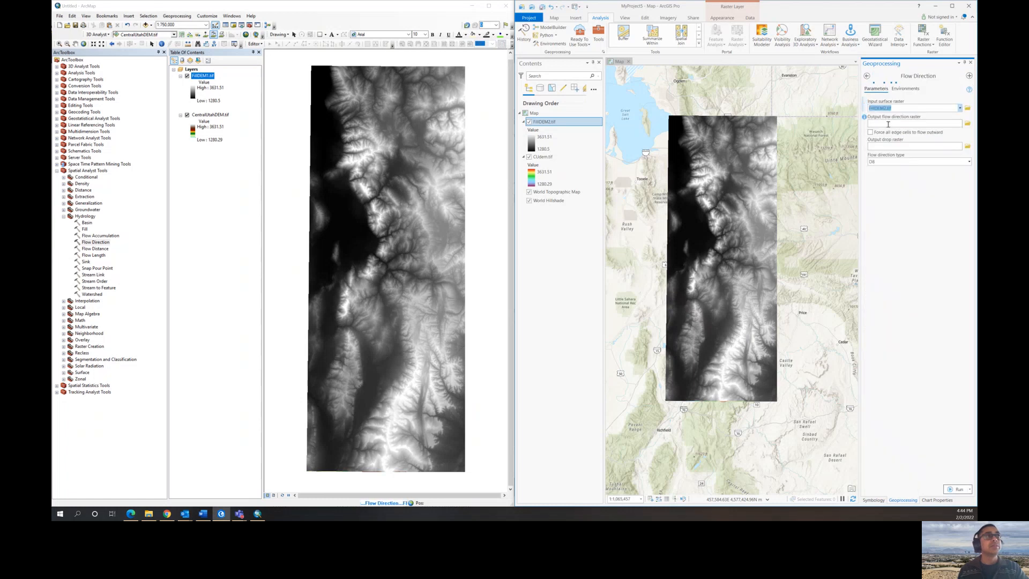
- Save the output flow direction raster as FlowD2.tif in the student's folder and run Flow Direction
{"action": "left_click", "coordinate": [967, 124]}
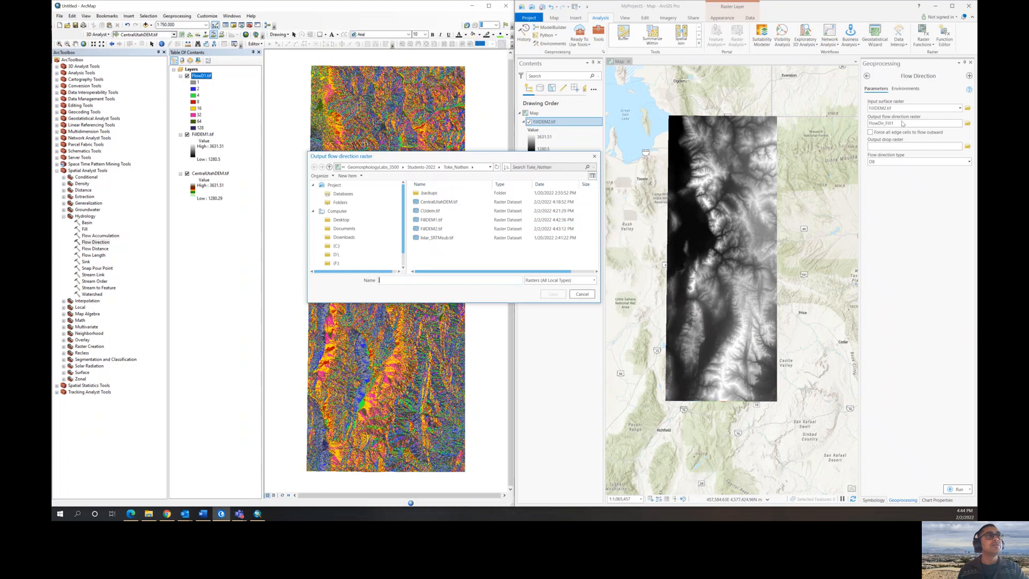
{"action": "left_click", "coordinate": [432, 279]}
{"action": "type", "text": "FlowD2"}
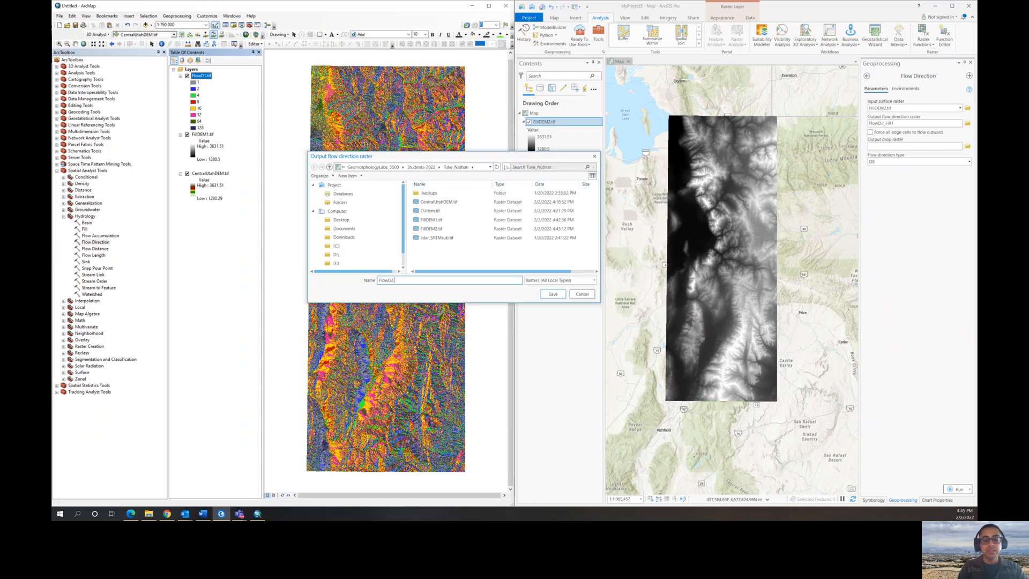
{"action": "type", "text": ".tif"}
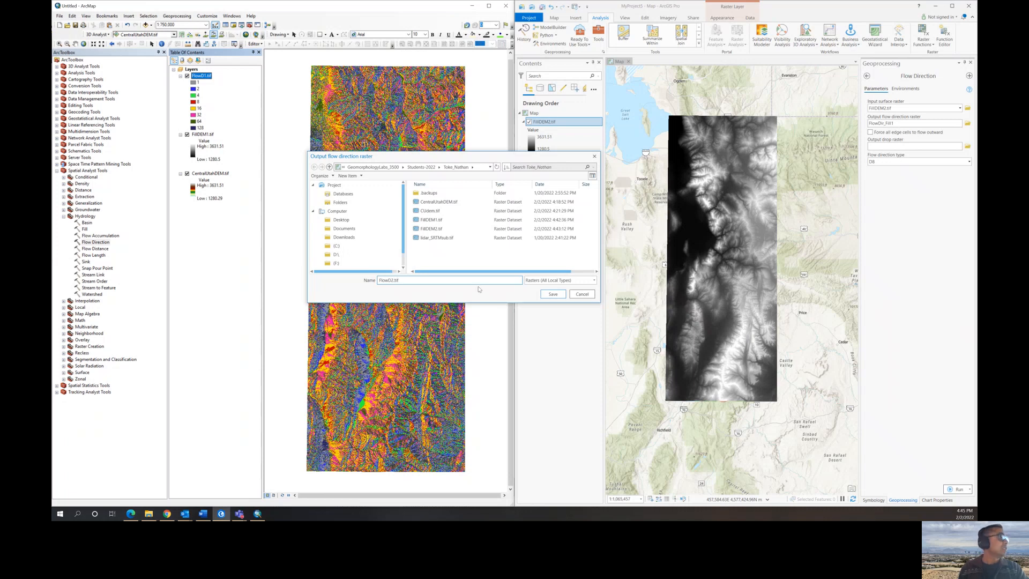
{"action": "left_click", "coordinate": [552, 293]}
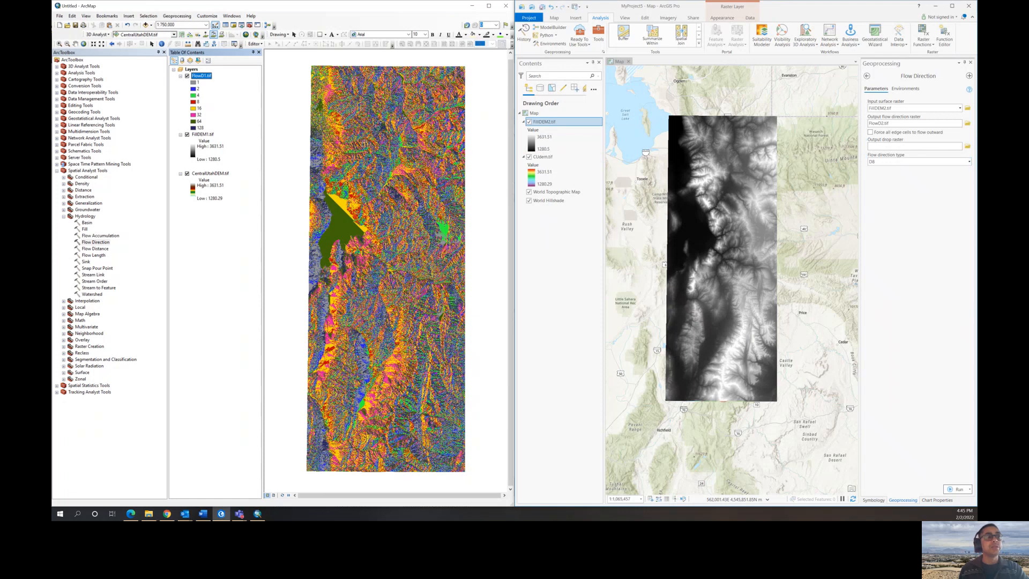
{"action": "left_click", "coordinate": [951, 487]}
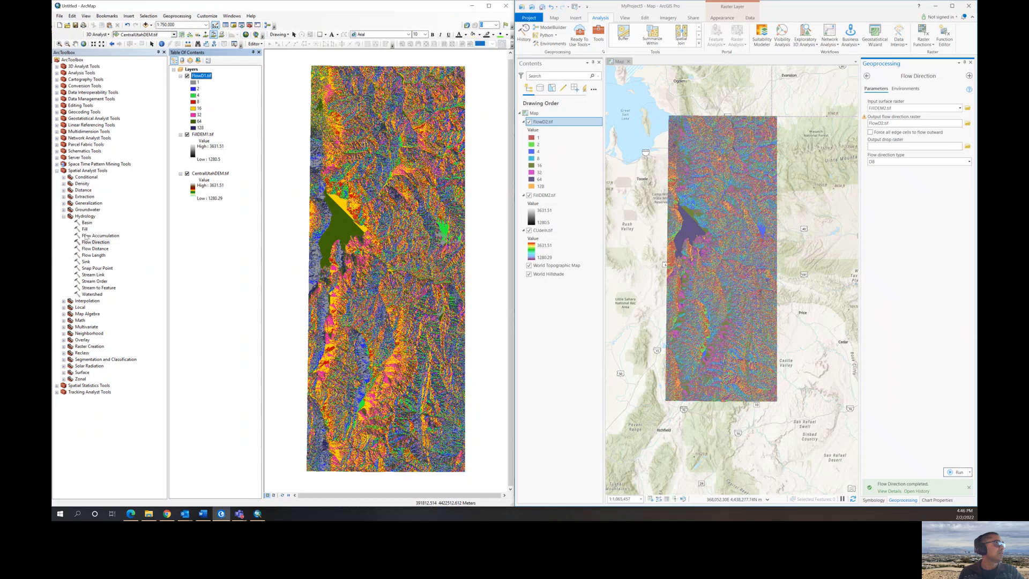
- In ArcMap, open the Flow Accumulation tool and choose FlowD1.tif as the input flow direction raster
{"action": "double_click", "coordinate": [91, 235]}
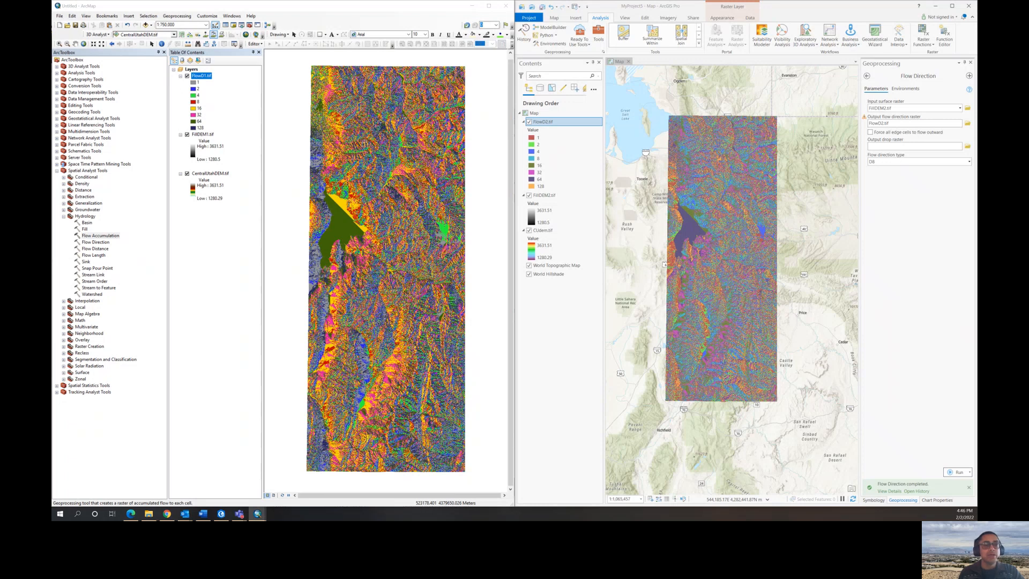
{"action": "left_click_drag", "start_coordinate": [449, 184], "coordinate": [468, 133]}
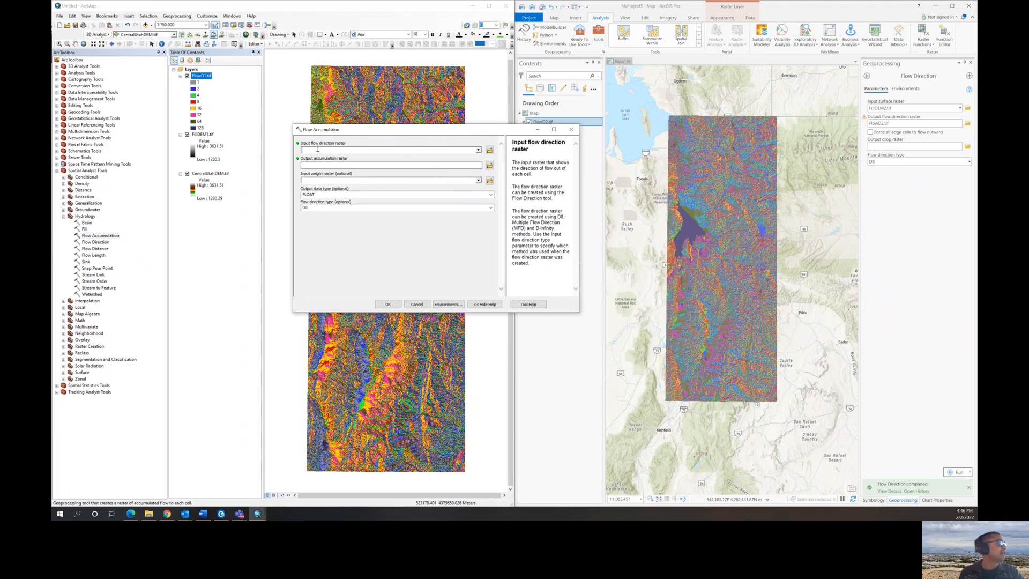
{"action": "left_click", "coordinate": [478, 150]}
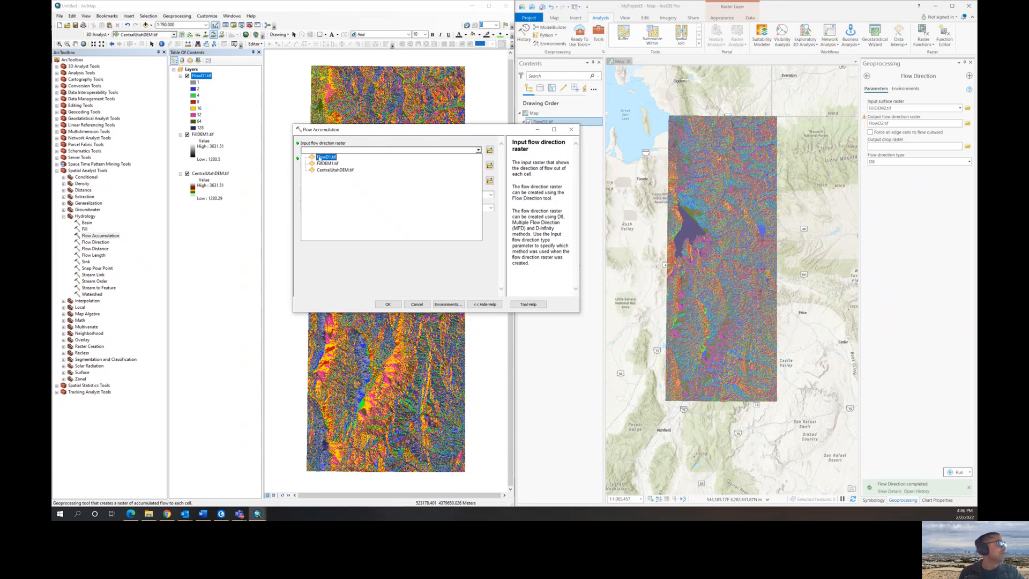
{"action": "left_click", "coordinate": [321, 156]}
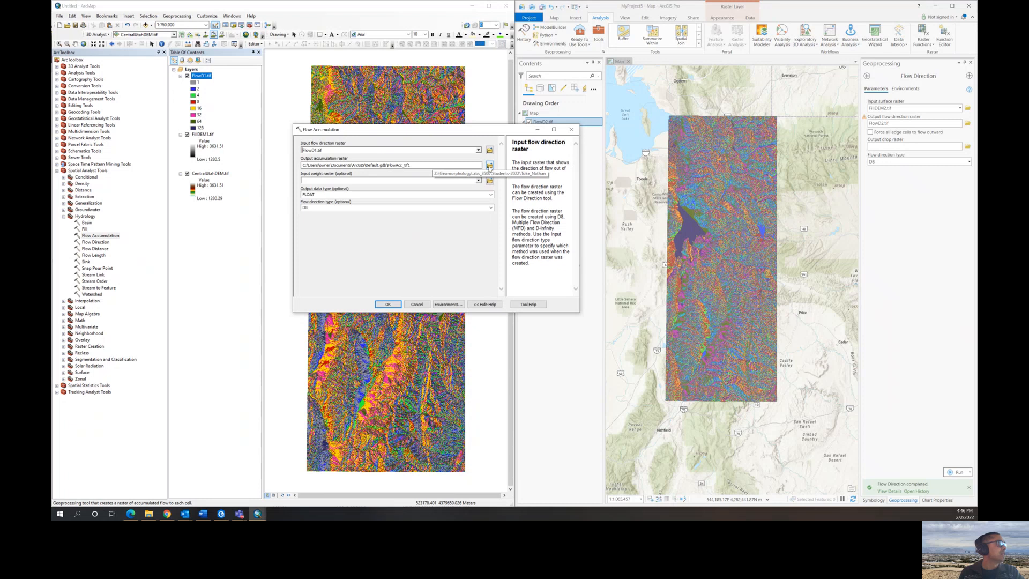
- Save the output accumulation raster as FlowAcc1.tif in the student's folder and run Flow Accumulation
{"action": "left_click", "coordinate": [490, 167]}
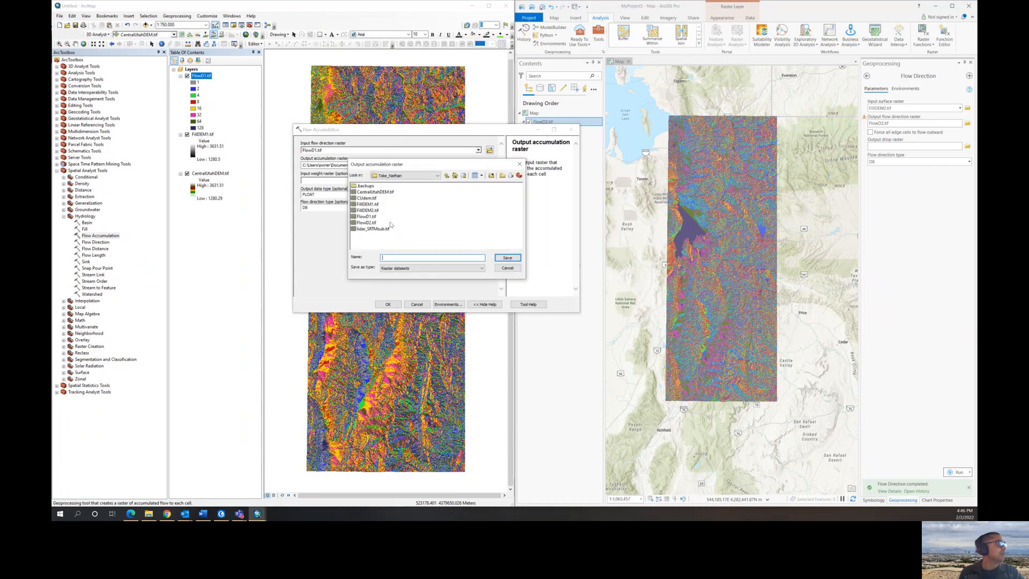
{"action": "type", "text": "F"}
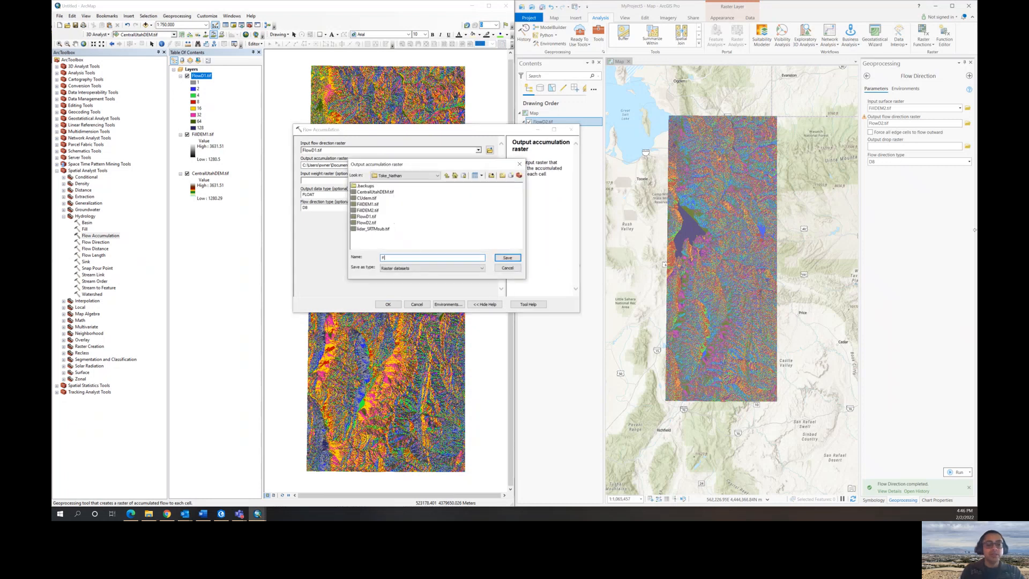
{"action": "type", "text": "low"}
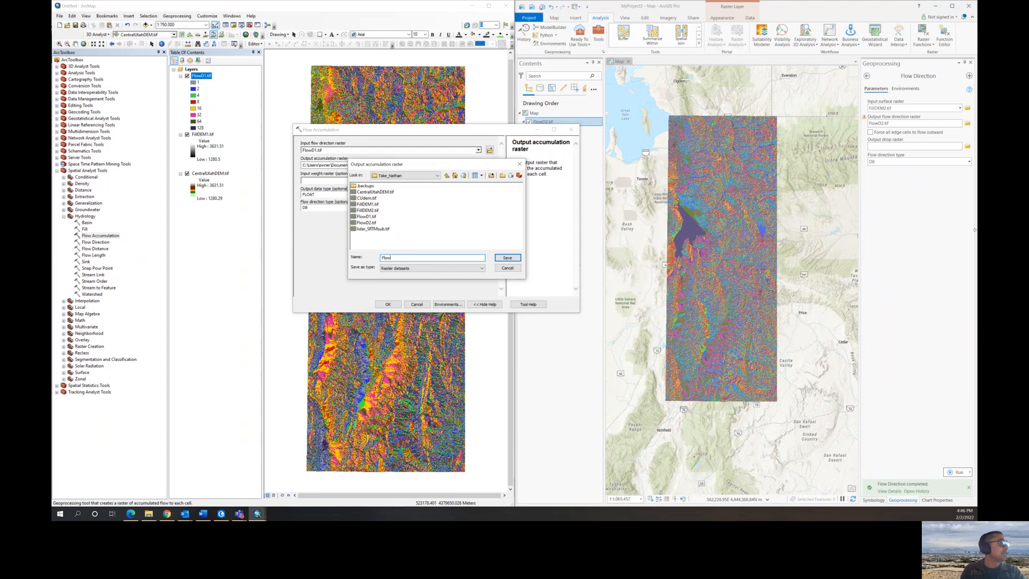
{"action": "type", "text": "Acc"}
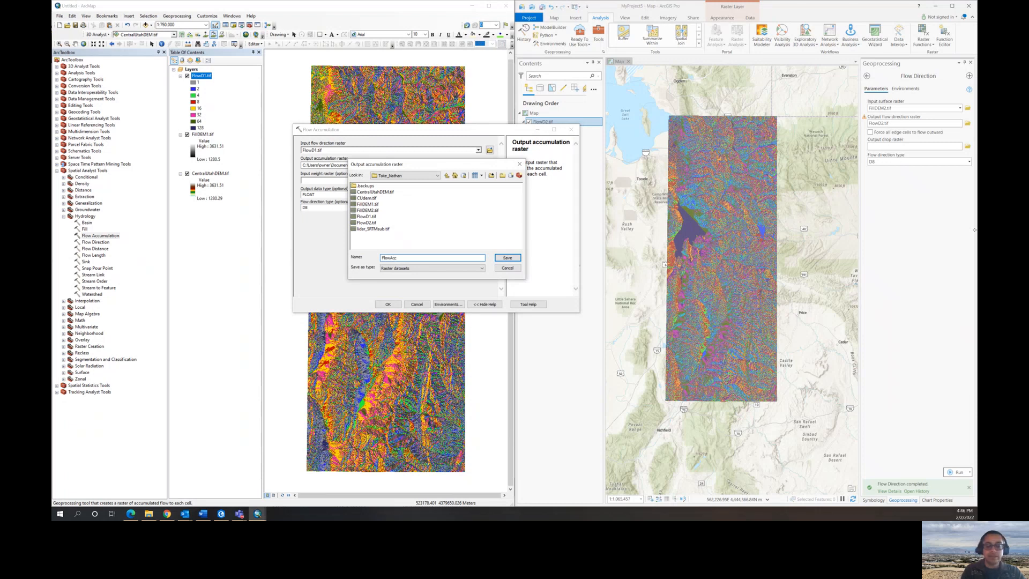
{"action": "type", "text": "1.tif"}
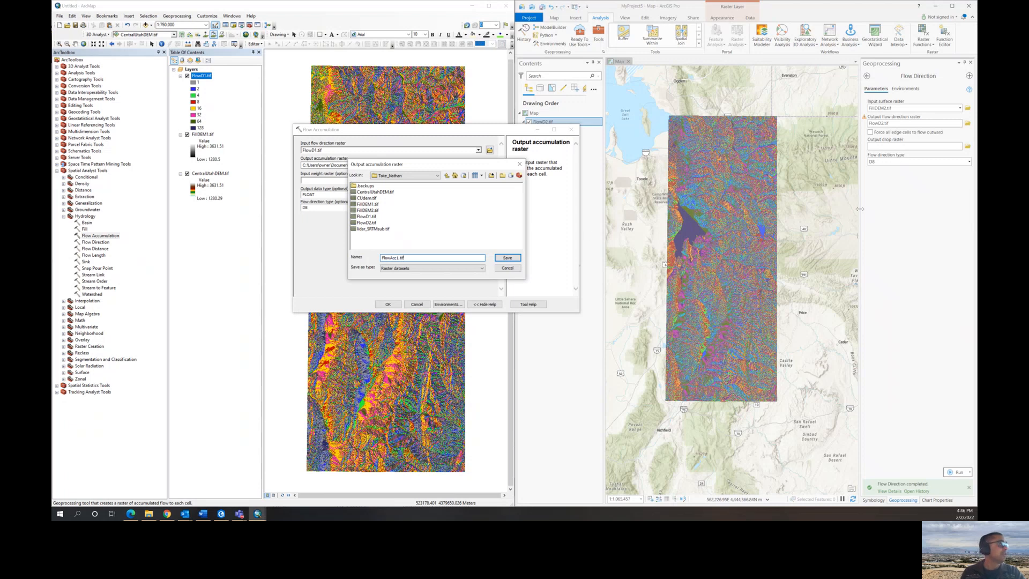
{"action": "left_click", "coordinate": [507, 259]}
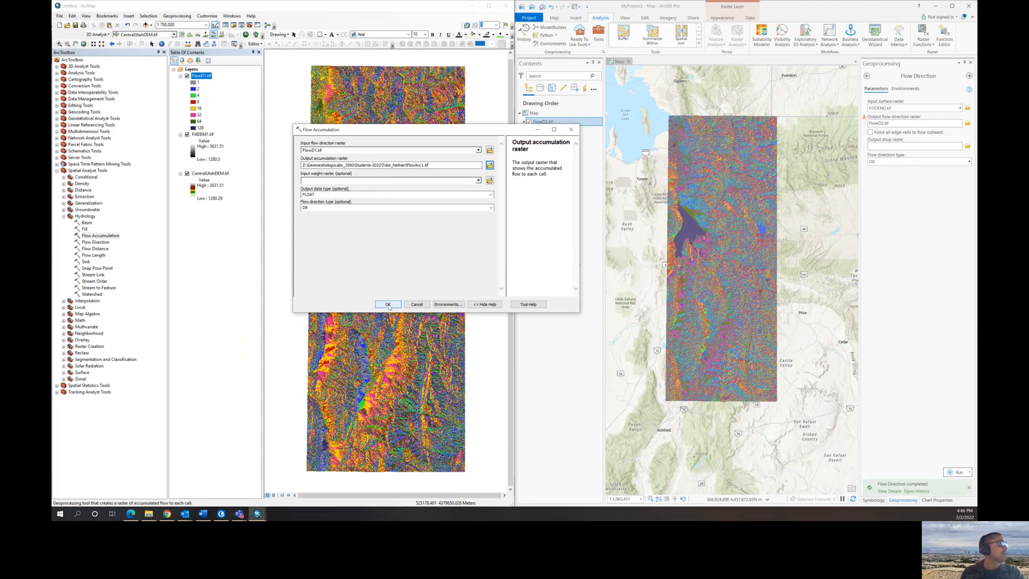
{"action": "left_click", "coordinate": [388, 305]}
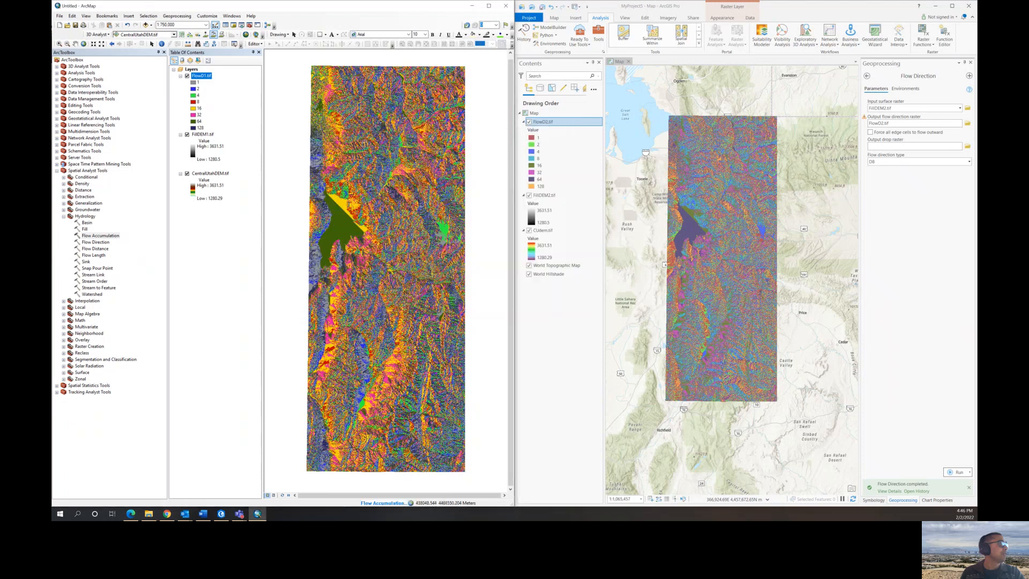
- Switch to ArcGIS Pro, open the Flow Accumulation tool and choose FlowD2.tif as the input flow direction raster
{"action": "left_click", "coordinate": [598, 38]}
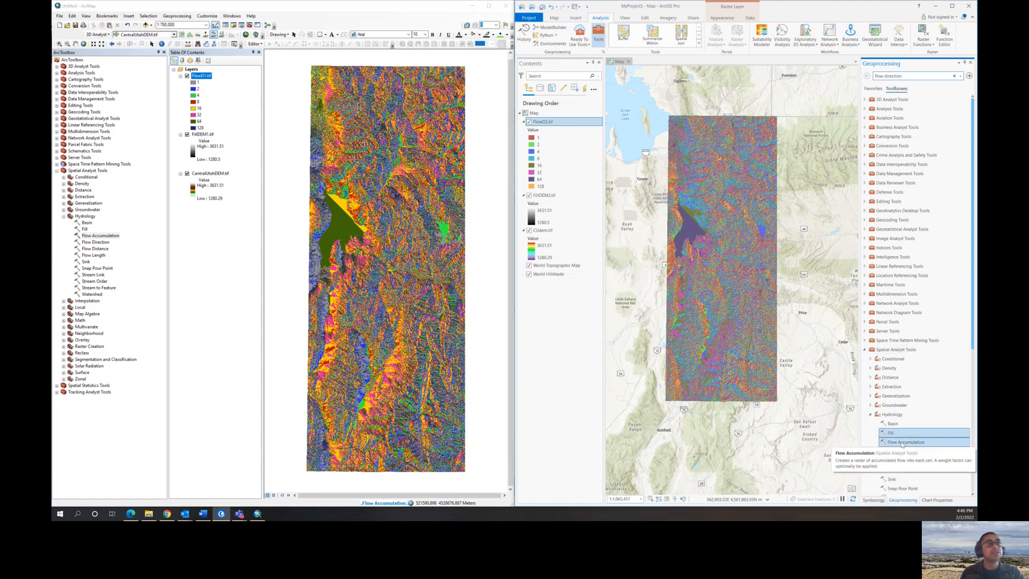
{"action": "left_click", "coordinate": [905, 441]}
{"action": "left_click", "coordinate": [959, 108]}
{"action": "left_click", "coordinate": [891, 117]}
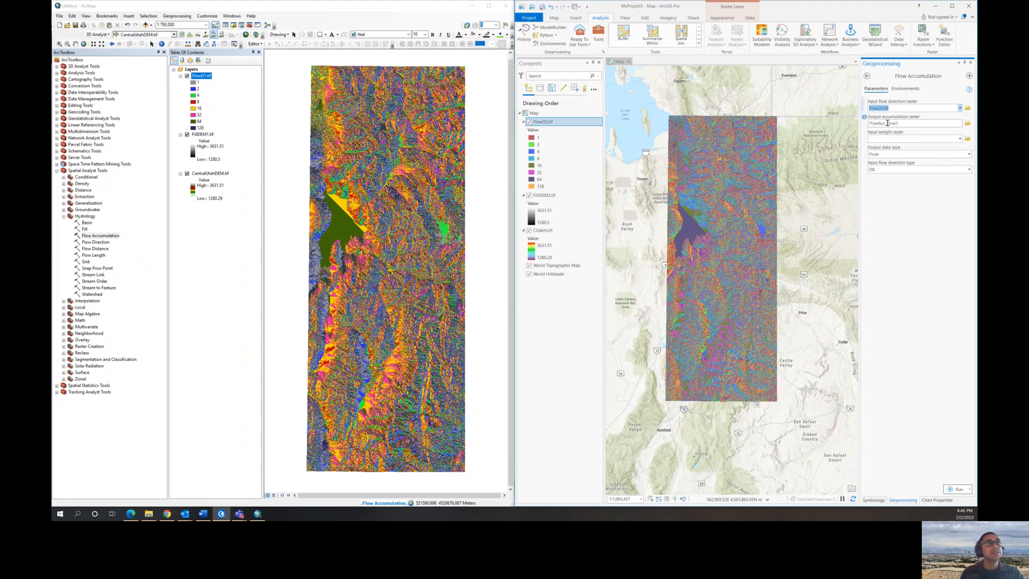
- Save the output accumulation raster as FlowAcc2.tif in the student's folder and run the tool
{"action": "left_click", "coordinate": [967, 124]}
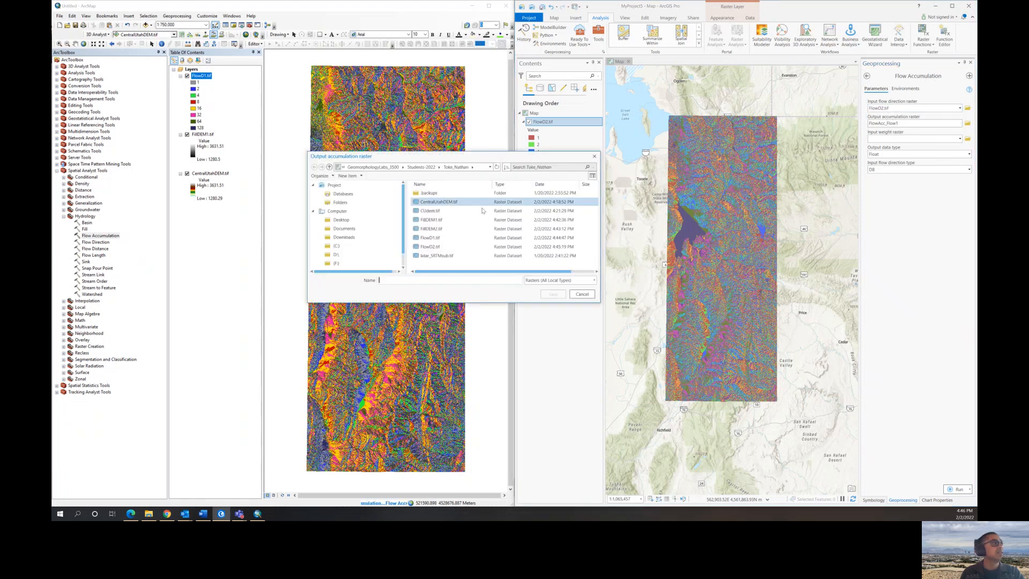
{"action": "type", "text": "FlowAcc2.tif"}
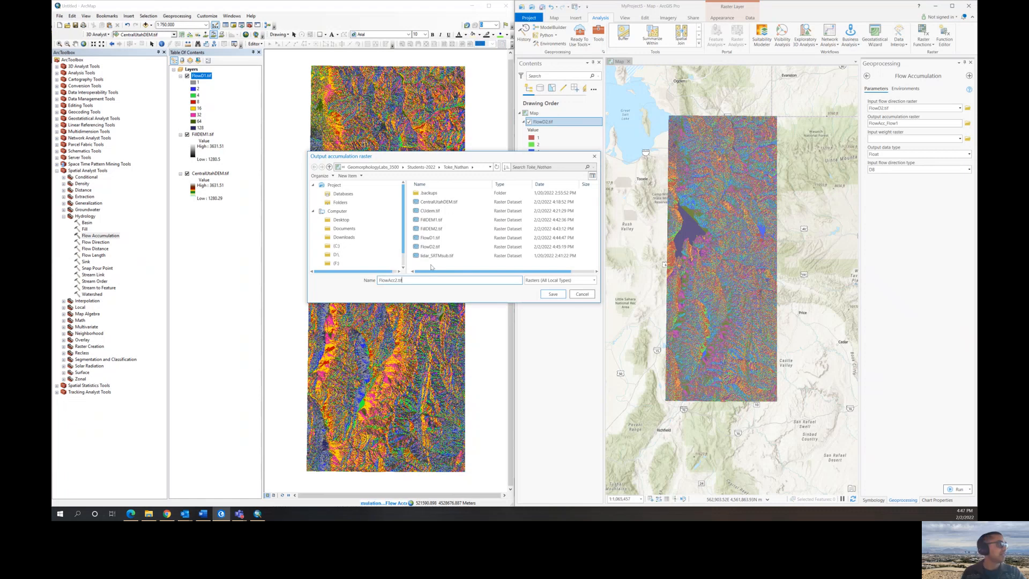
{"action": "left_click", "coordinate": [560, 294]}
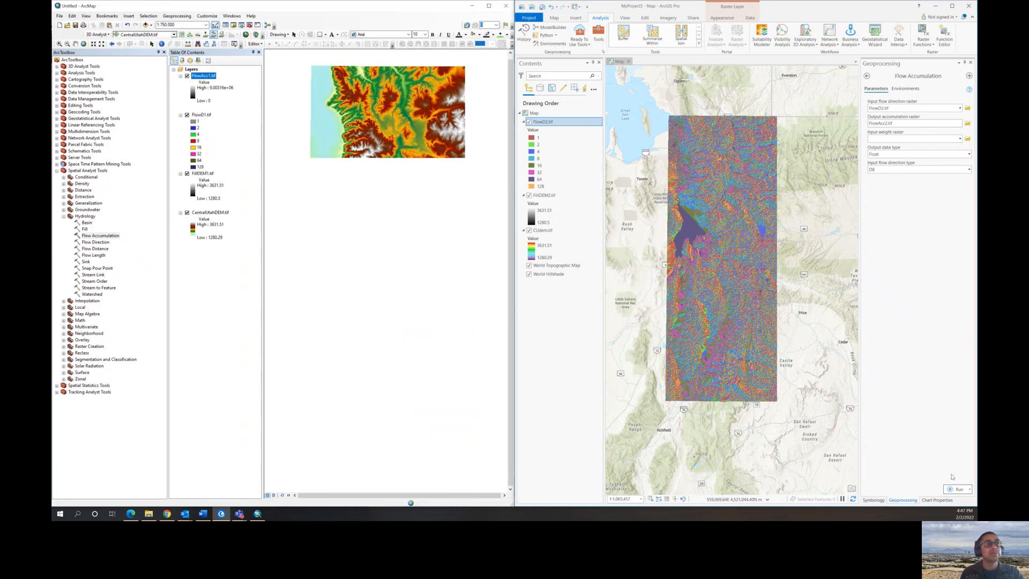
{"action": "left_click", "coordinate": [956, 489]}
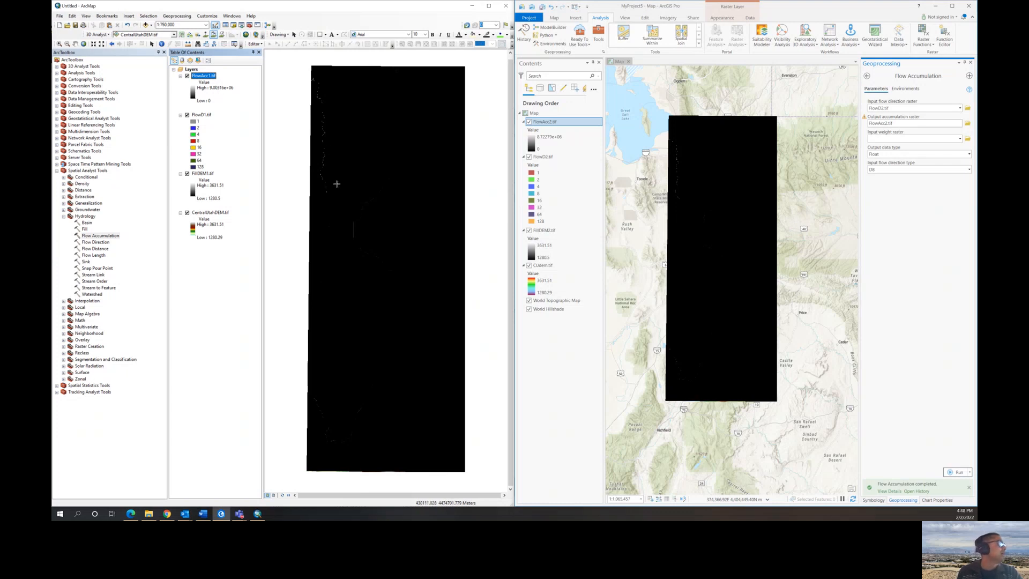
- In ArcMap, symbolize FlowAcc1.tif as Classified with 2 classes and give the lower class no color
{"action": "scroll", "coordinate": [327, 188], "scroll_direction": "up", "scroll_amount": 3}
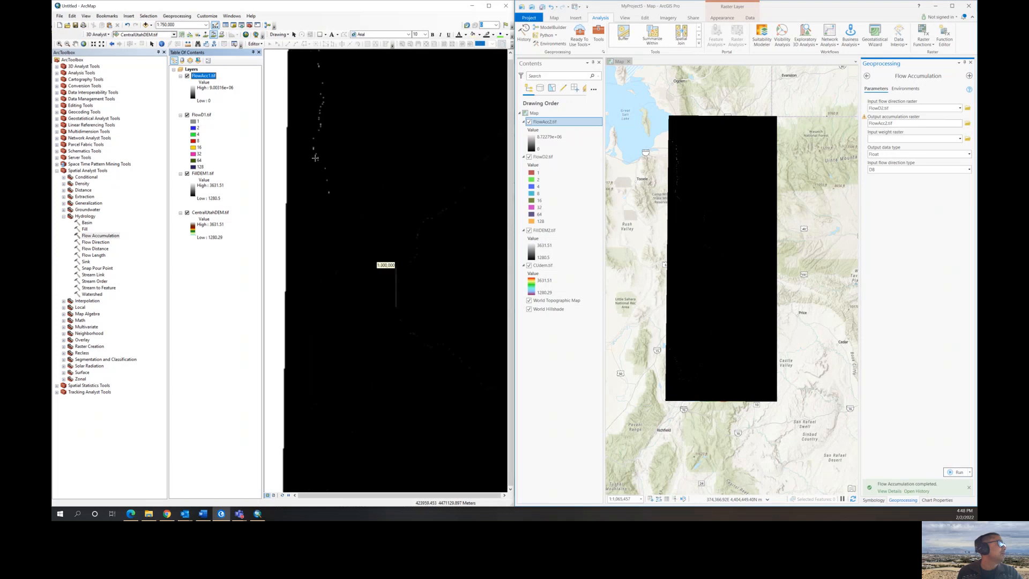
{"action": "scroll", "coordinate": [343, 204], "scroll_direction": "up", "scroll_amount": 2}
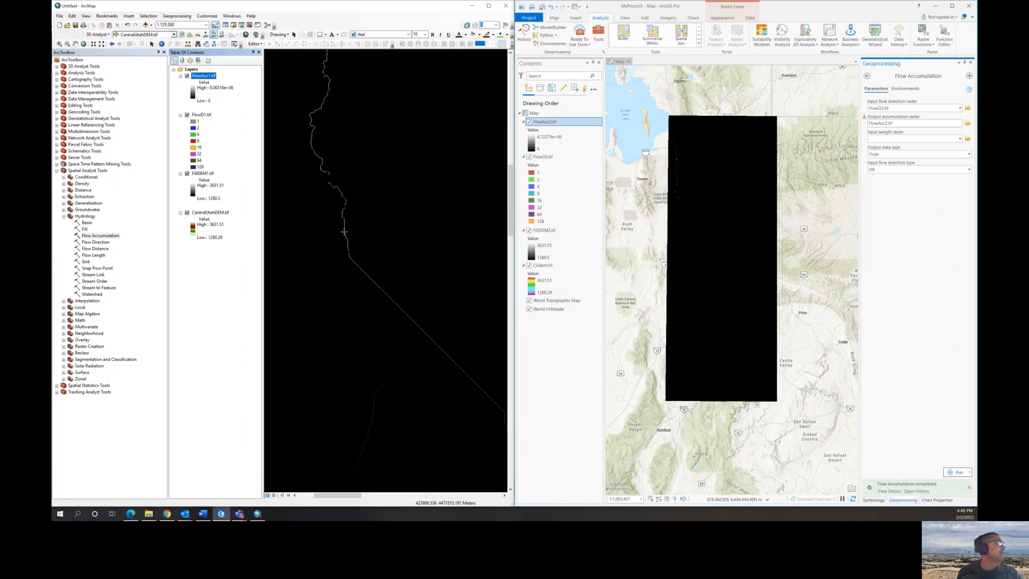
{"action": "scroll", "coordinate": [318, 110], "scroll_direction": "down", "scroll_amount": 1}
{"action": "scroll", "coordinate": [318, 109], "scroll_direction": "up", "scroll_amount": 2}
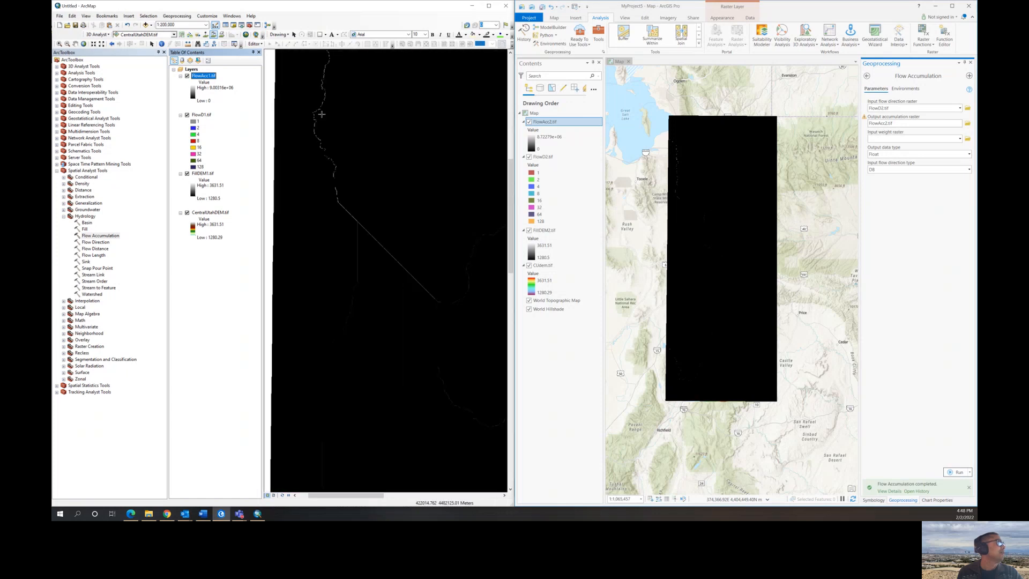
{"action": "scroll", "coordinate": [325, 119], "scroll_direction": "up", "scroll_amount": 1}
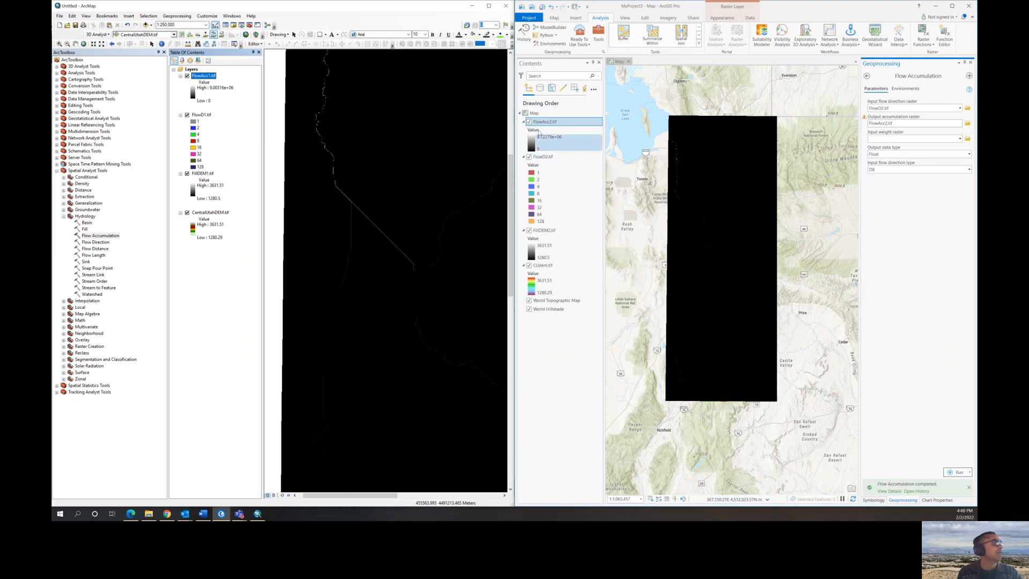
{"action": "right_click", "coordinate": [210, 78]}
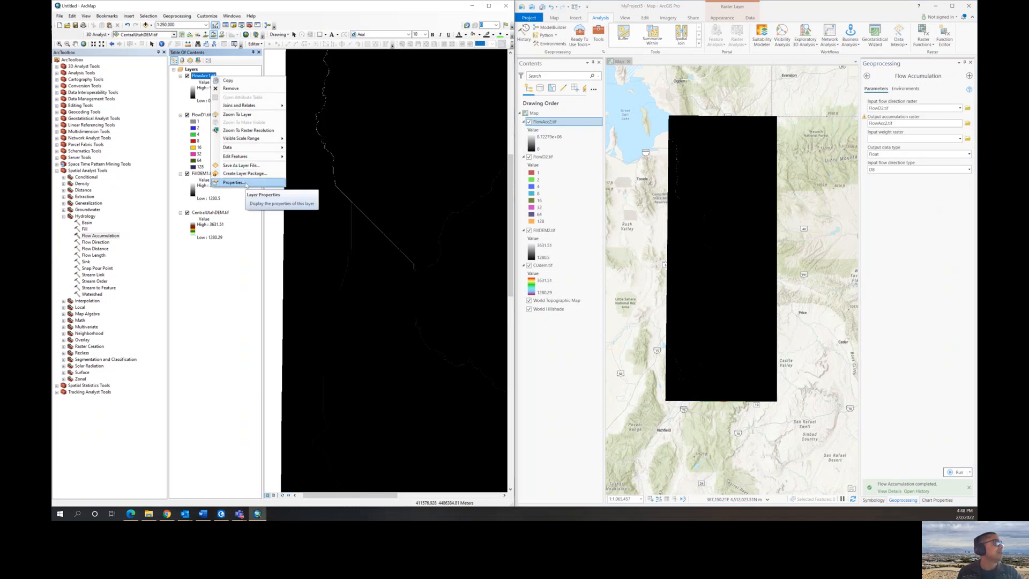
{"action": "left_click", "coordinate": [245, 183]}
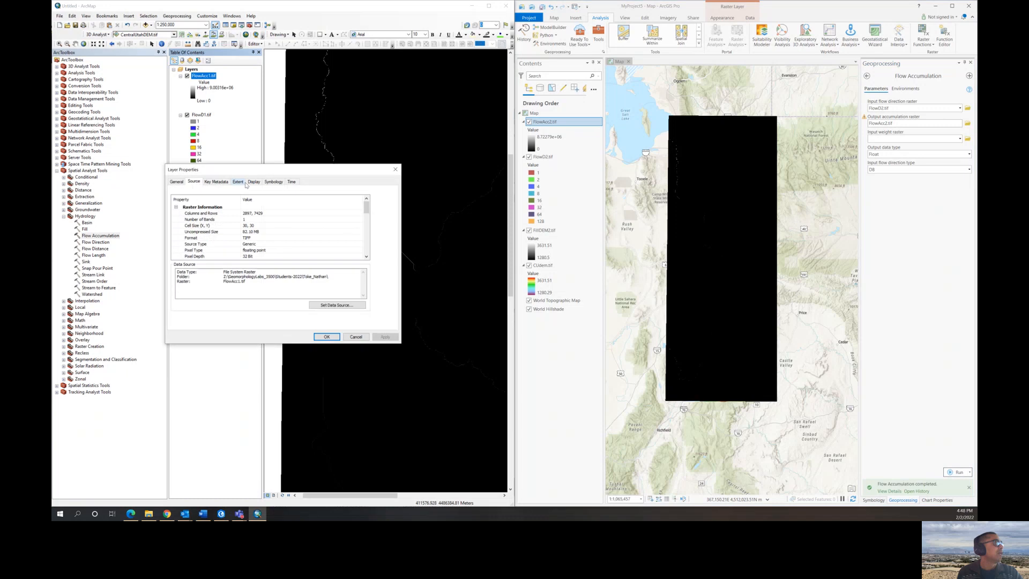
{"action": "left_click", "coordinate": [274, 182]}
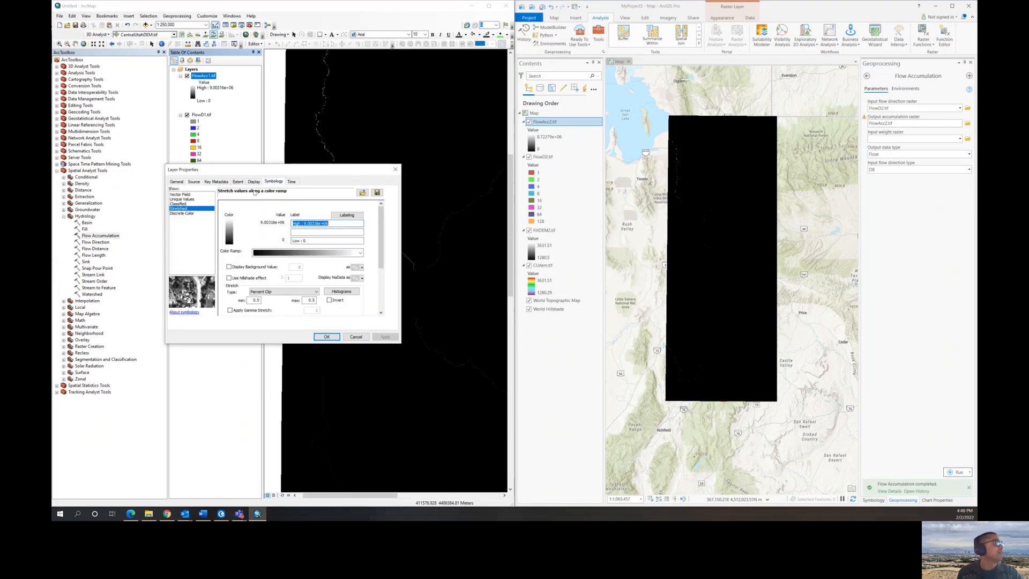
{"action": "left_click", "coordinate": [179, 205]}
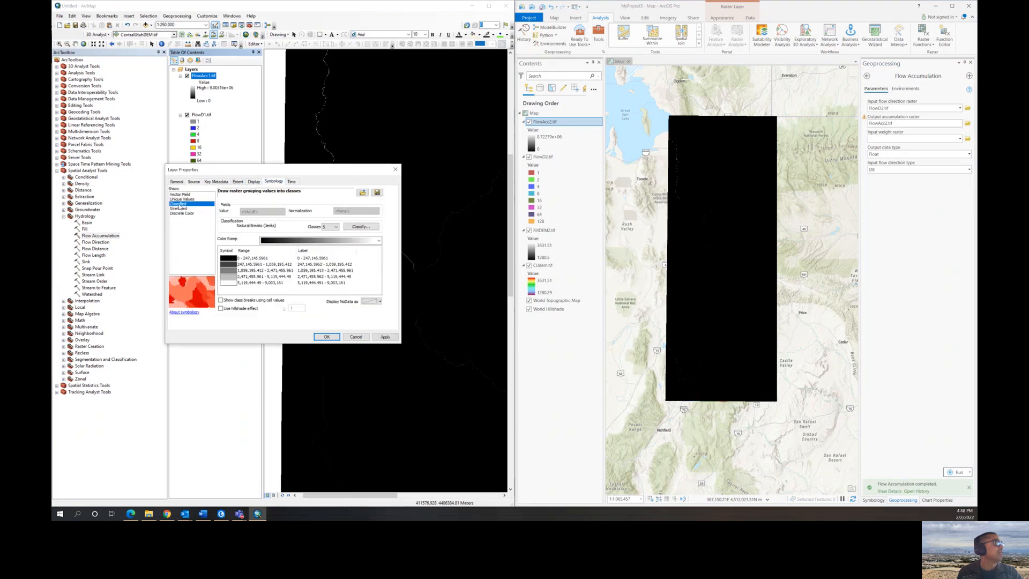
{"action": "left_click", "coordinate": [336, 227]}
{"action": "scroll", "coordinate": [332, 241], "scroll_direction": "up", "scroll_amount": 1}
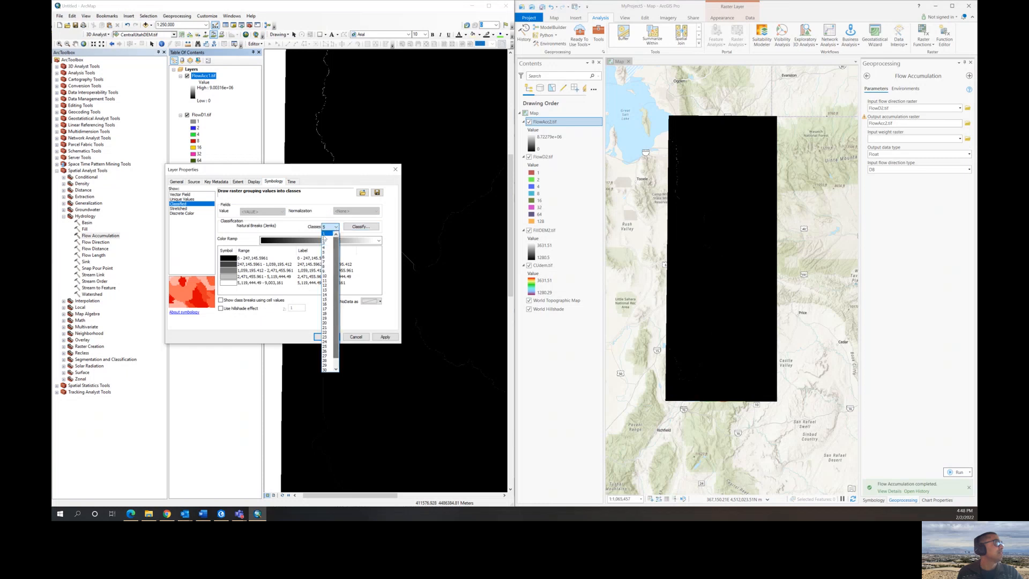
{"action": "left_click", "coordinate": [329, 234]}
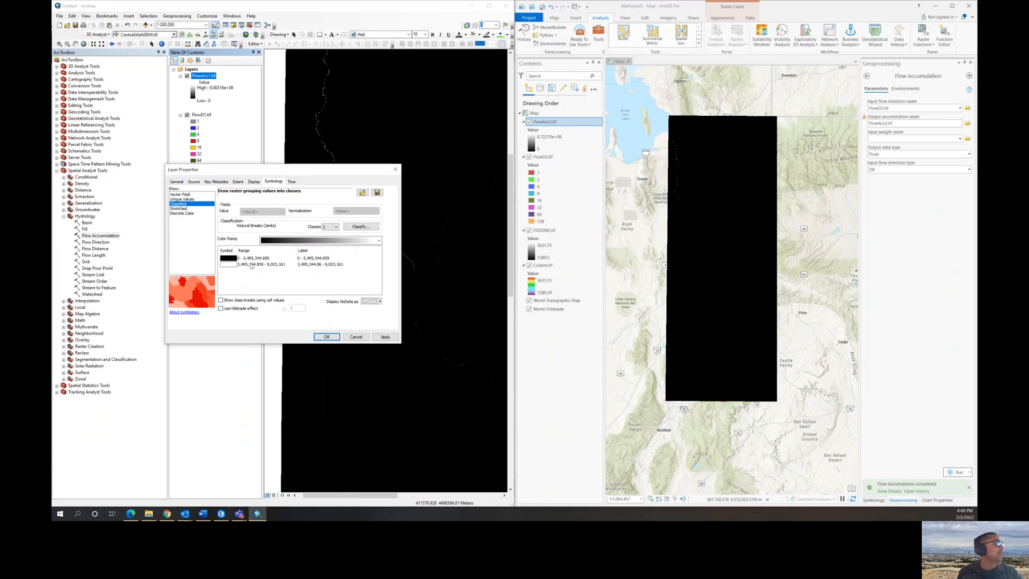
{"action": "left_click", "coordinate": [229, 259]}
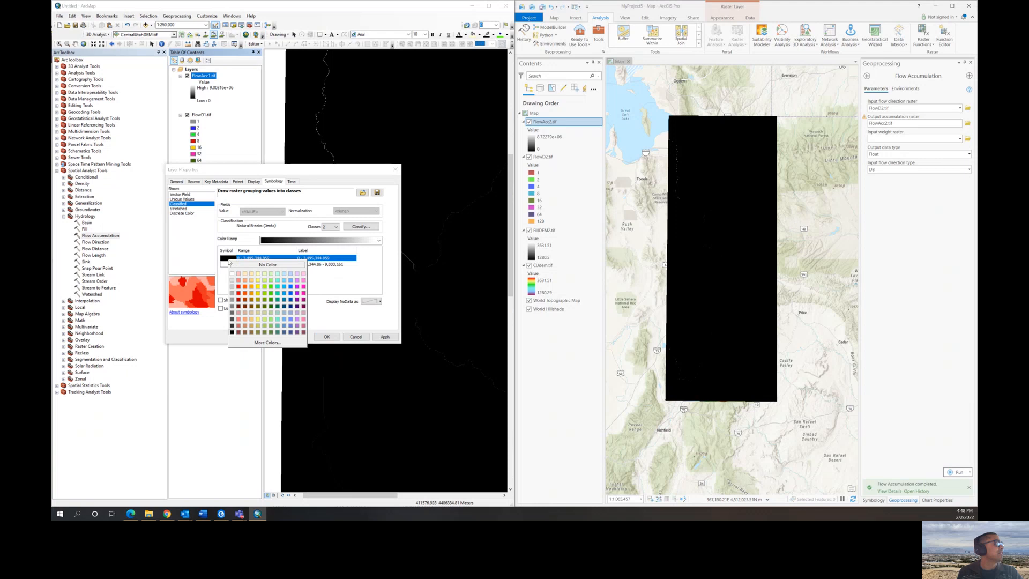
{"action": "left_click", "coordinate": [244, 264]}
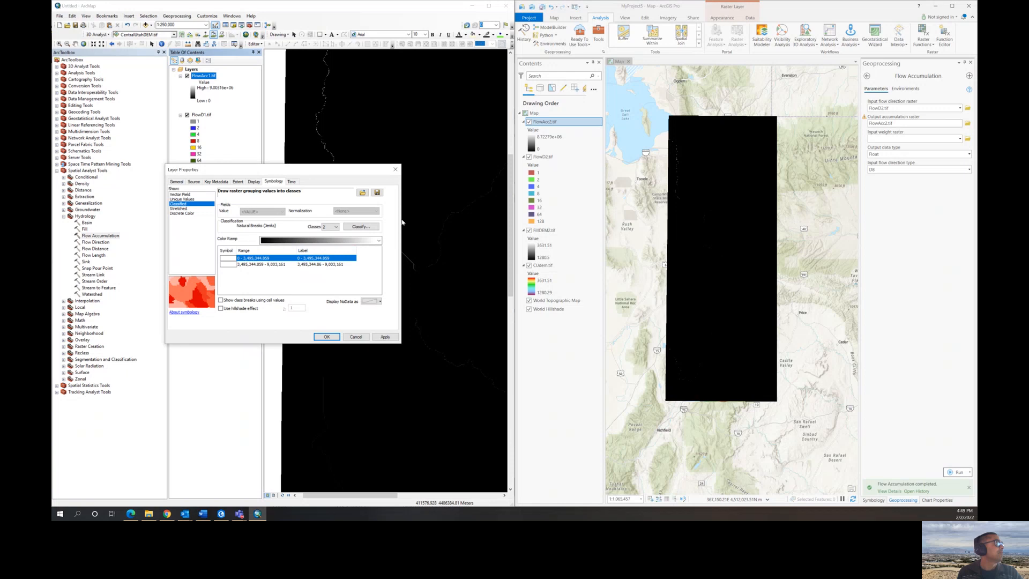
- Set the first class break value to 1000 and give the 0 - 1,000 class no color
{"action": "left_click", "coordinate": [361, 226]}
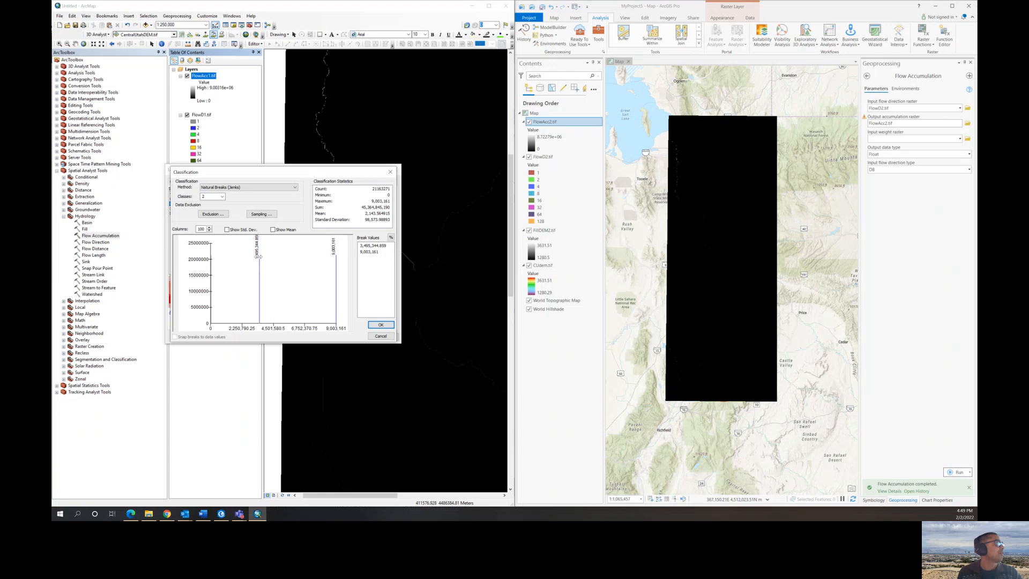
{"action": "left_click", "coordinate": [370, 246]}
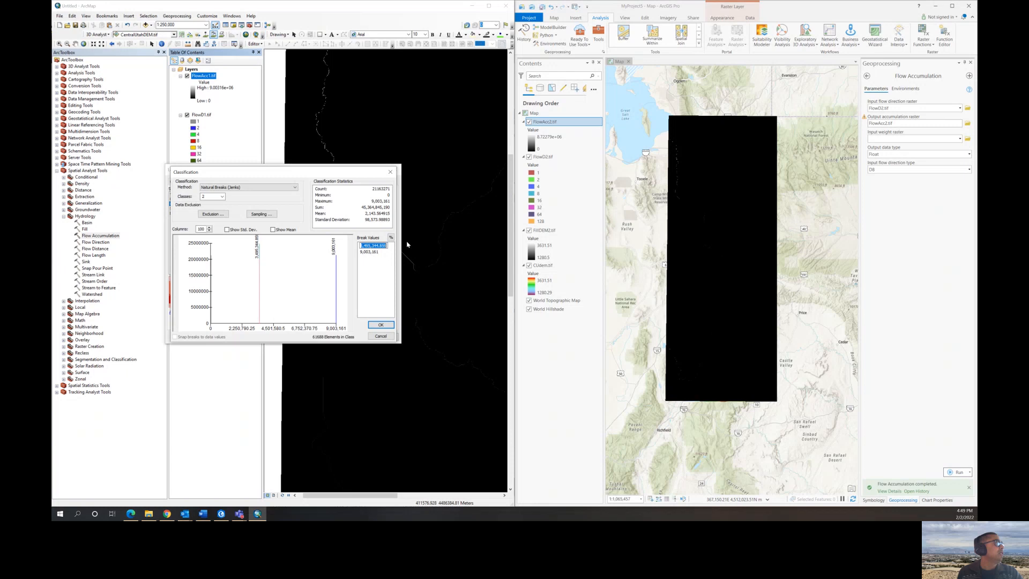
{"action": "type", "text": "1000"}
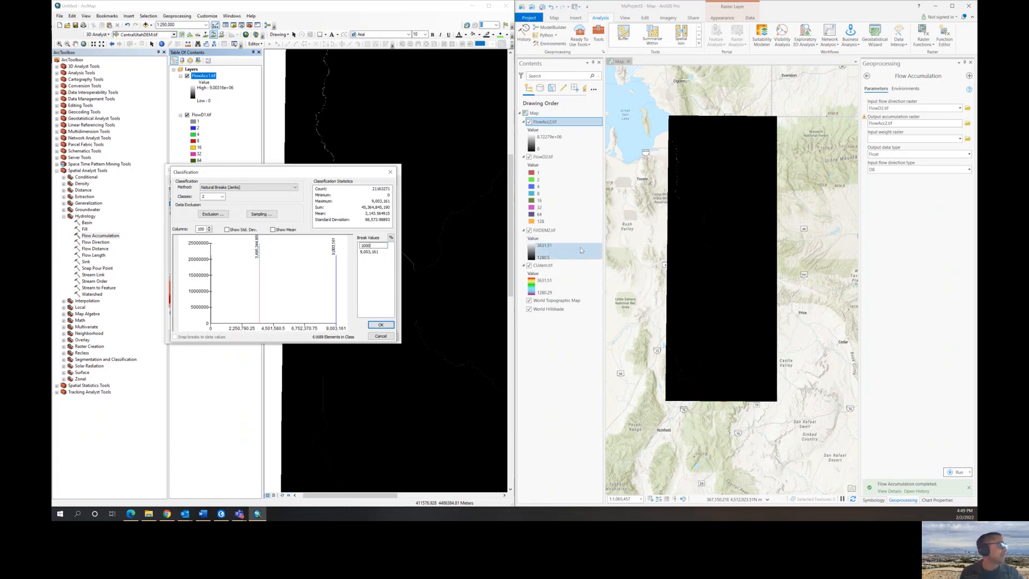
{"action": "left_click", "coordinate": [379, 326]}
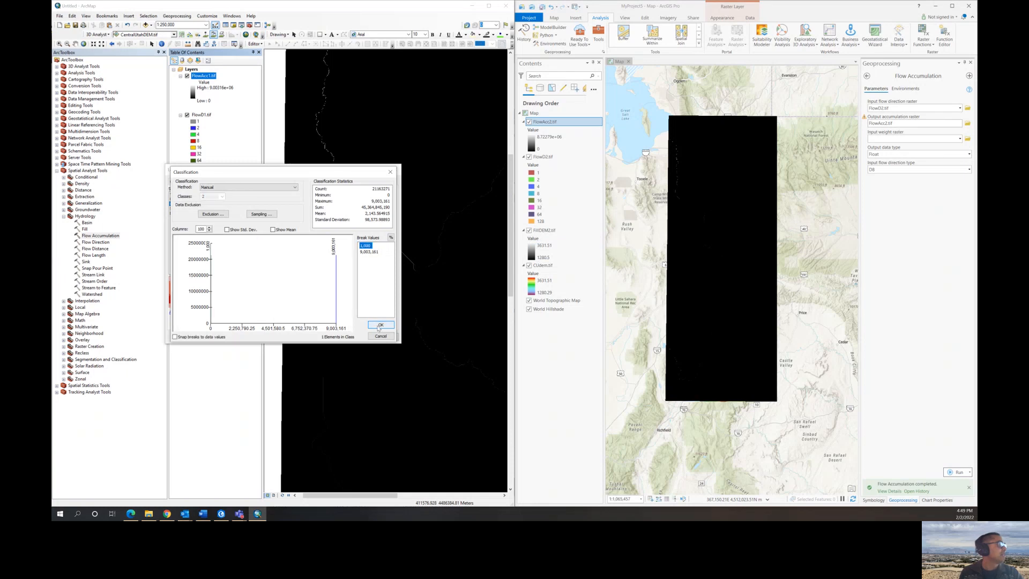
{"action": "left_click", "coordinate": [379, 325]}
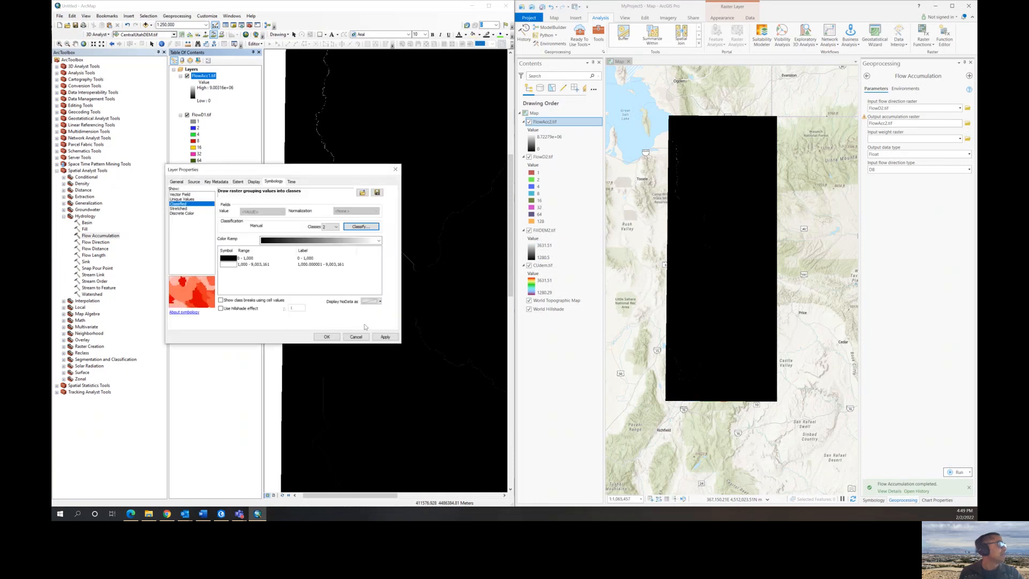
{"action": "left_click", "coordinate": [229, 260]}
{"action": "left_click", "coordinate": [232, 267]}
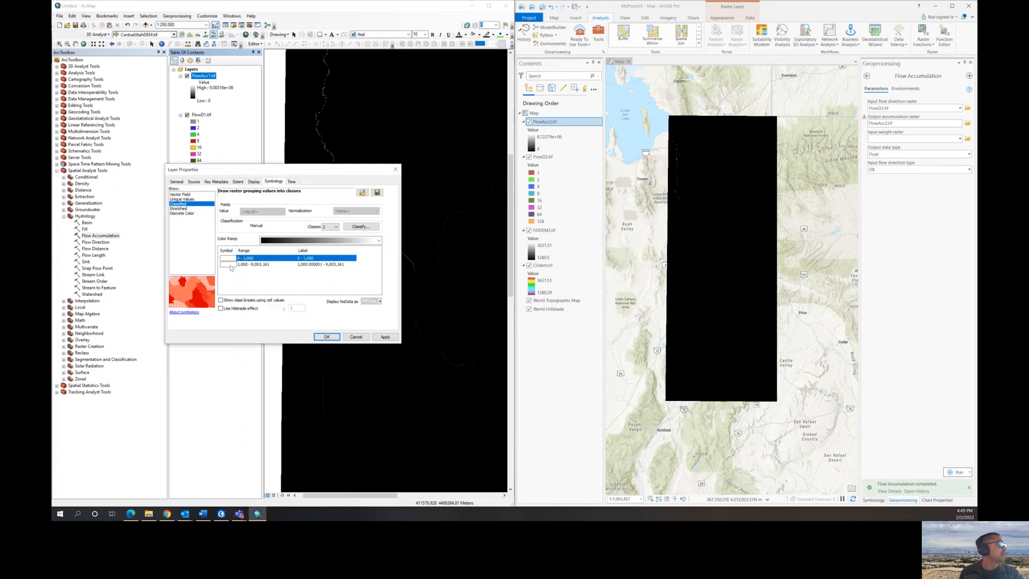
- Color the class above 1,000 black, apply the FlowAcc1.tif symbology, and hide the FlowD1.tif and FillDEM1.tif layers
{"action": "left_click", "coordinate": [228, 264]}
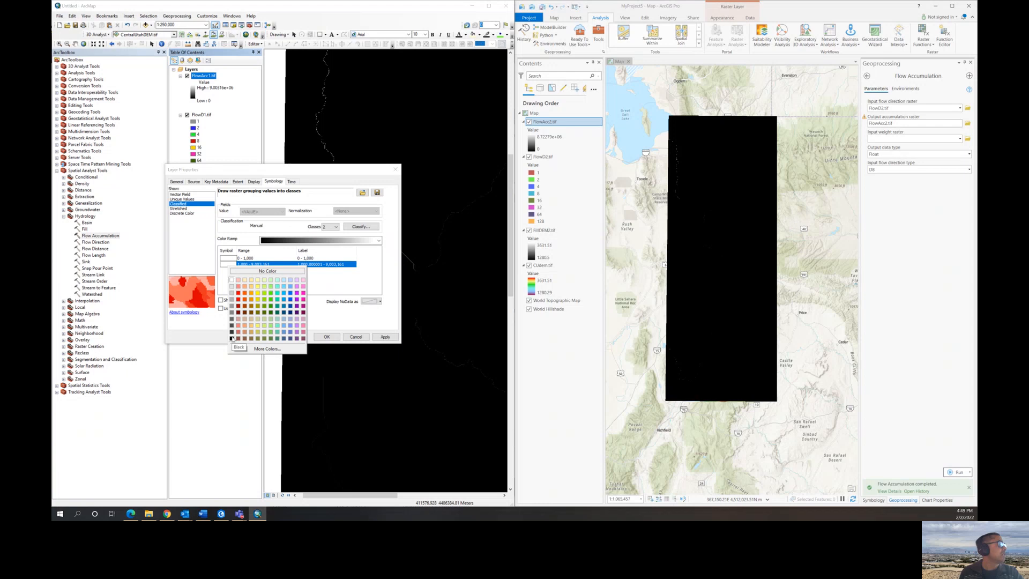
{"action": "left_click", "coordinate": [232, 338]}
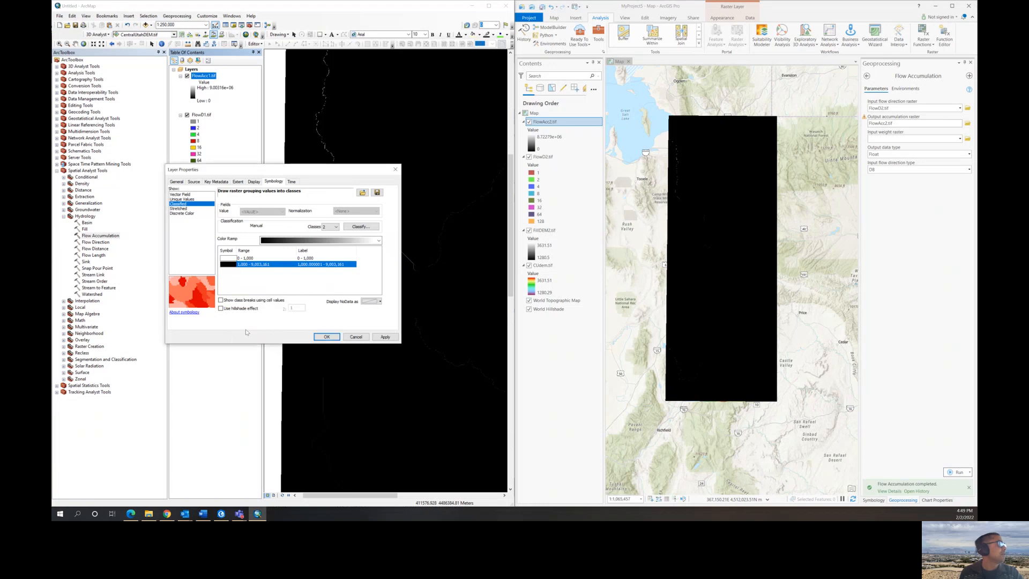
{"action": "left_click", "coordinate": [326, 336]}
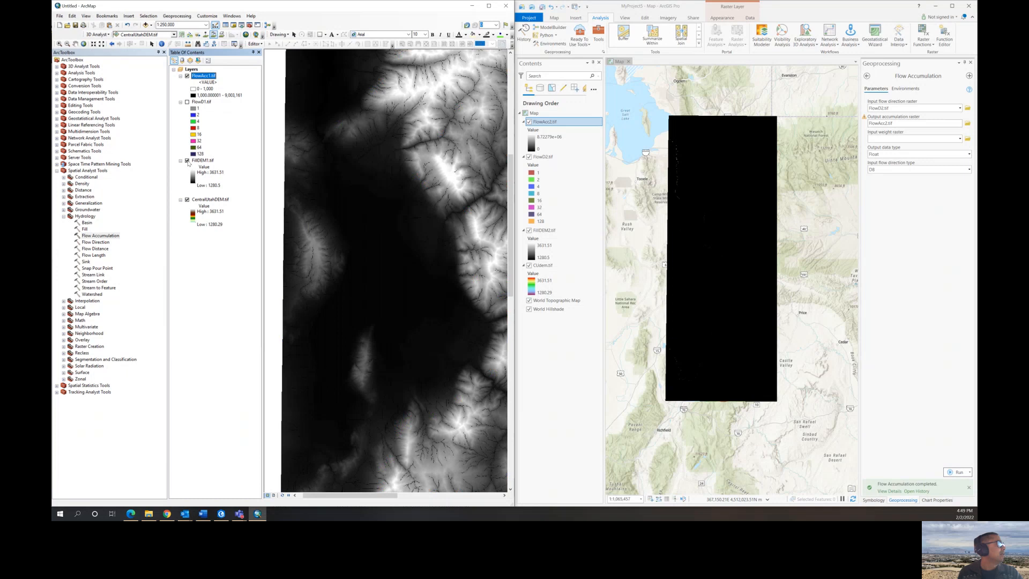
{"action": "left_click", "coordinate": [187, 161]}
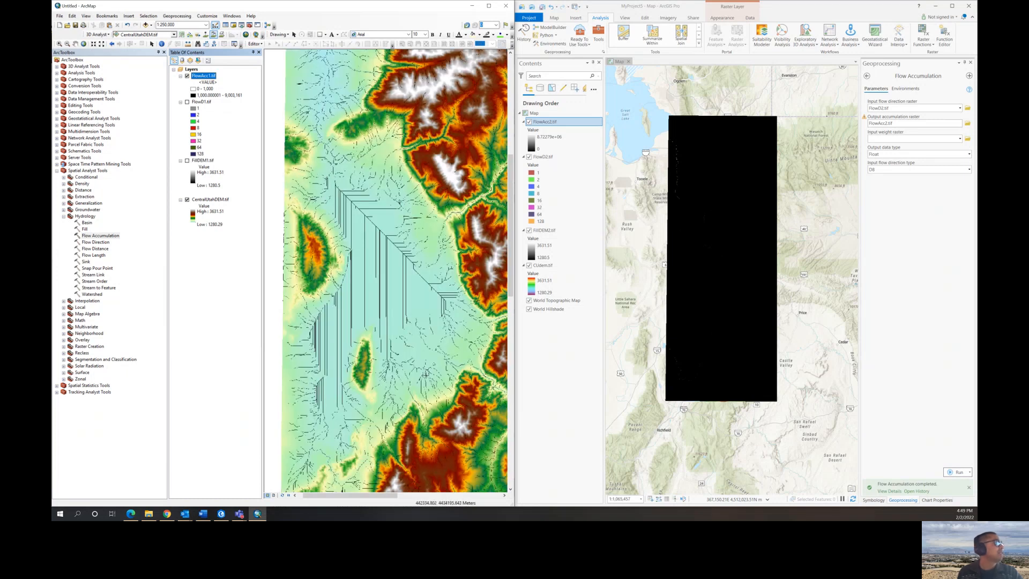
- Examine the stream network drawn with the 1,000 threshold against the valleys and mountains of CentralUtahDEM.tif
{"action": "left_click", "coordinate": [75, 44]}
{"action": "left_click_drag", "start_coordinate": [404, 260], "coordinate": [317, 204]}
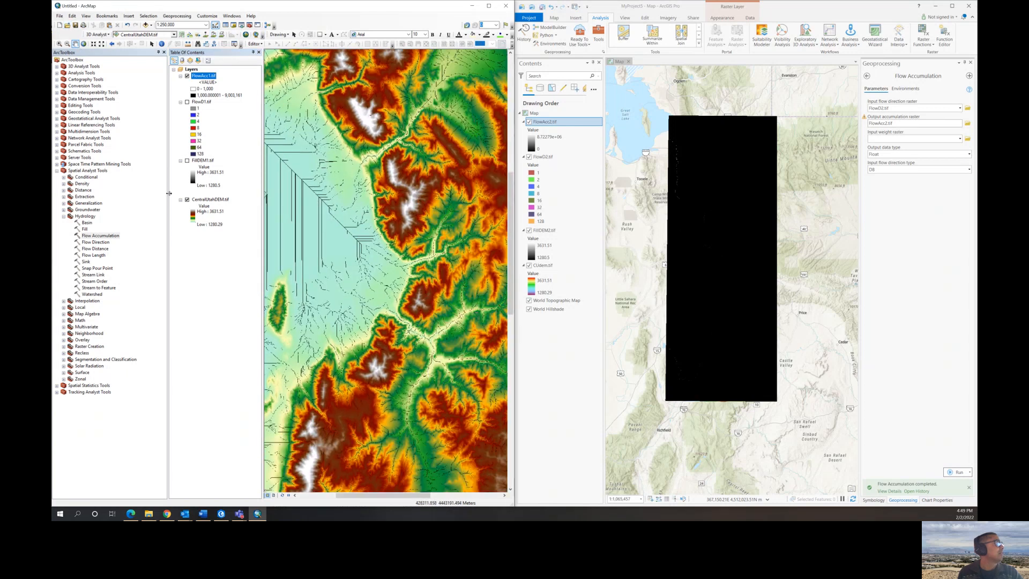
{"action": "scroll", "coordinate": [438, 360], "scroll_direction": "up", "scroll_amount": 1}
{"action": "scroll", "coordinate": [437, 351], "scroll_direction": "down", "scroll_amount": 3}
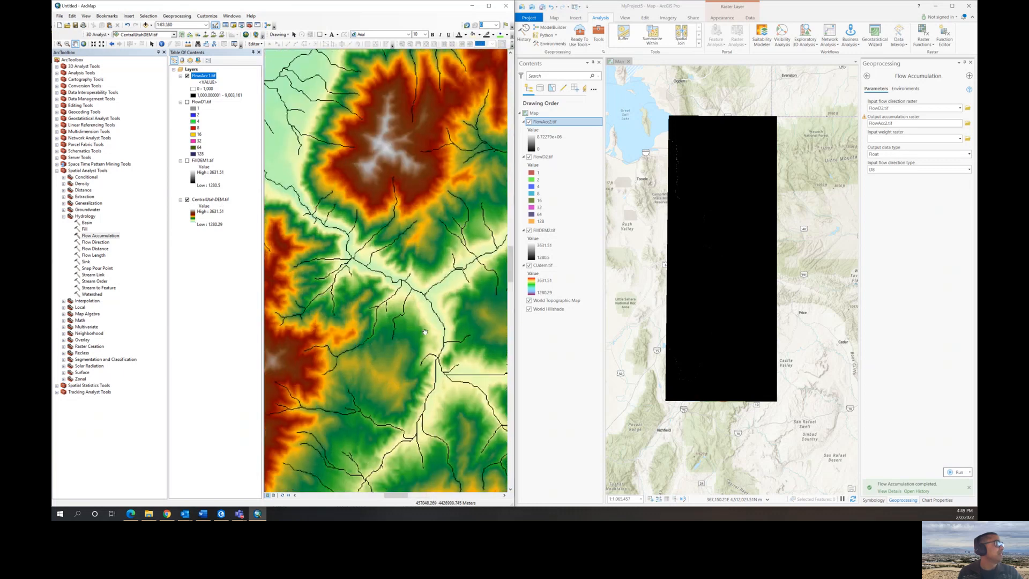
{"action": "scroll", "coordinate": [409, 314], "scroll_direction": "down", "scroll_amount": 1}
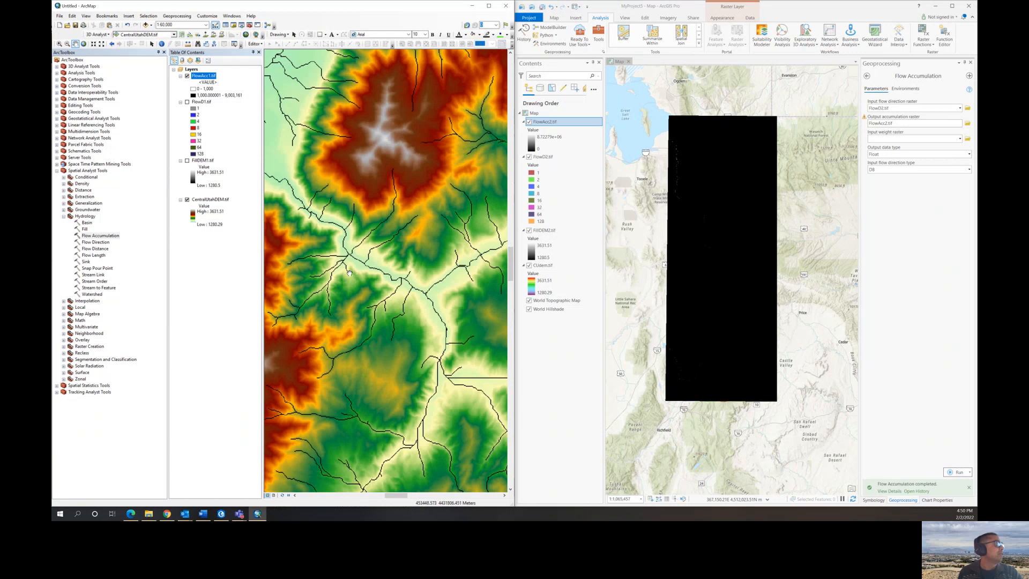
{"action": "scroll", "coordinate": [349, 280], "scroll_direction": "up", "scroll_amount": 3}
{"action": "scroll", "coordinate": [350, 280], "scroll_direction": "down", "scroll_amount": 6}
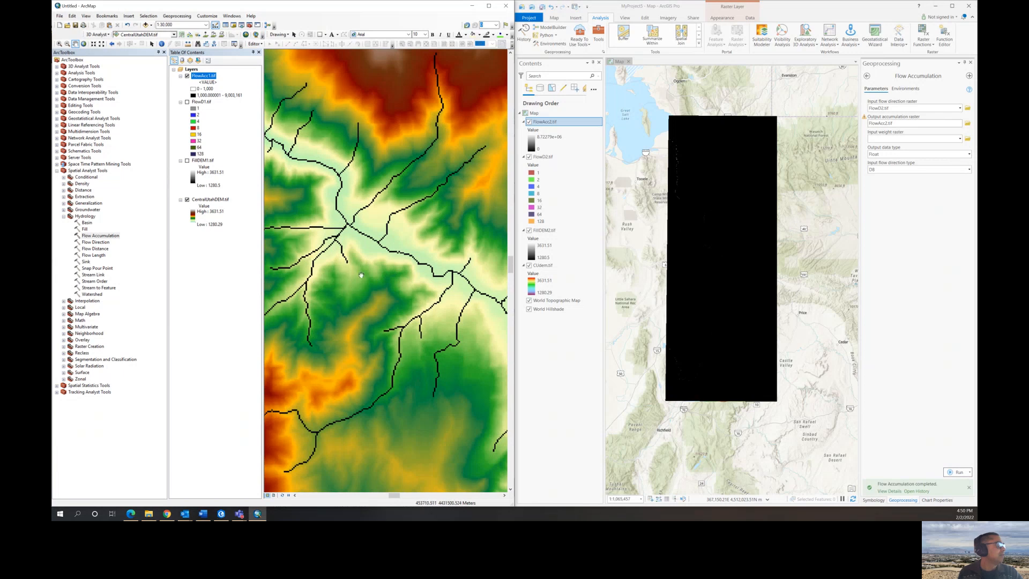
{"action": "scroll", "coordinate": [357, 285], "scroll_direction": "up", "scroll_amount": 5}
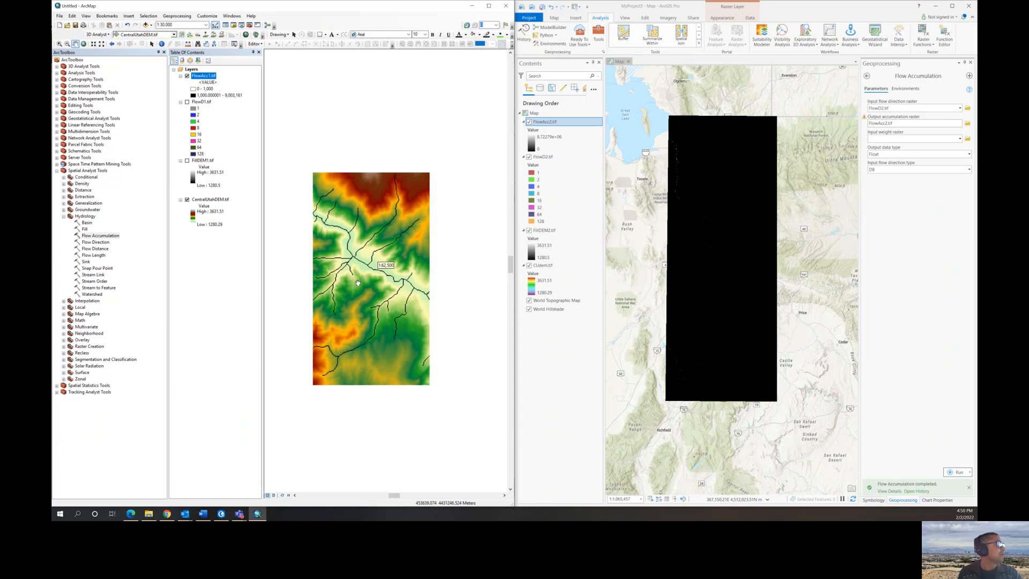
- Reopen the FlowAcc1.tif classification and set the first class break value to 500
{"action": "right_click", "coordinate": [202, 79]}
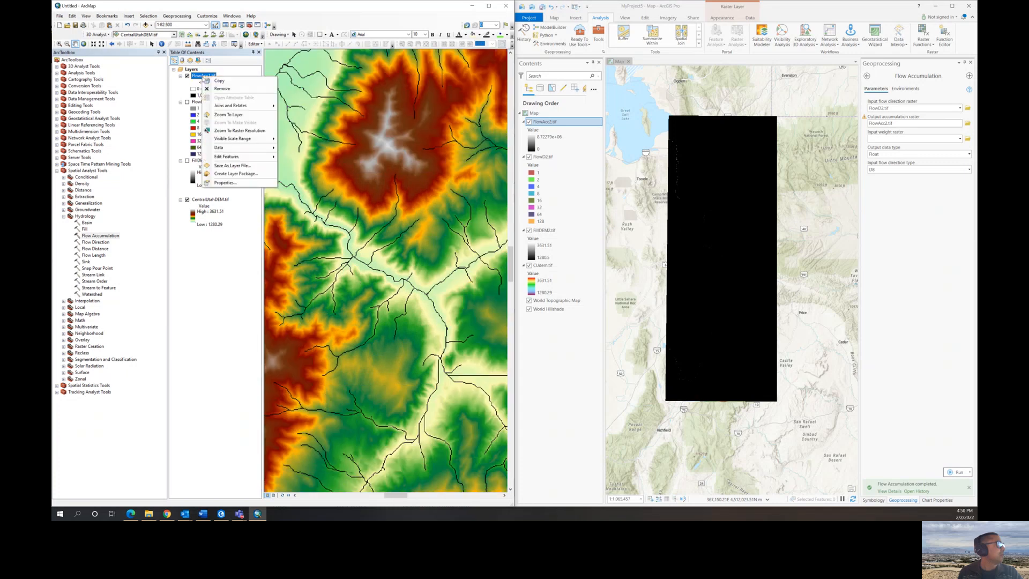
{"action": "left_click", "coordinate": [215, 184]}
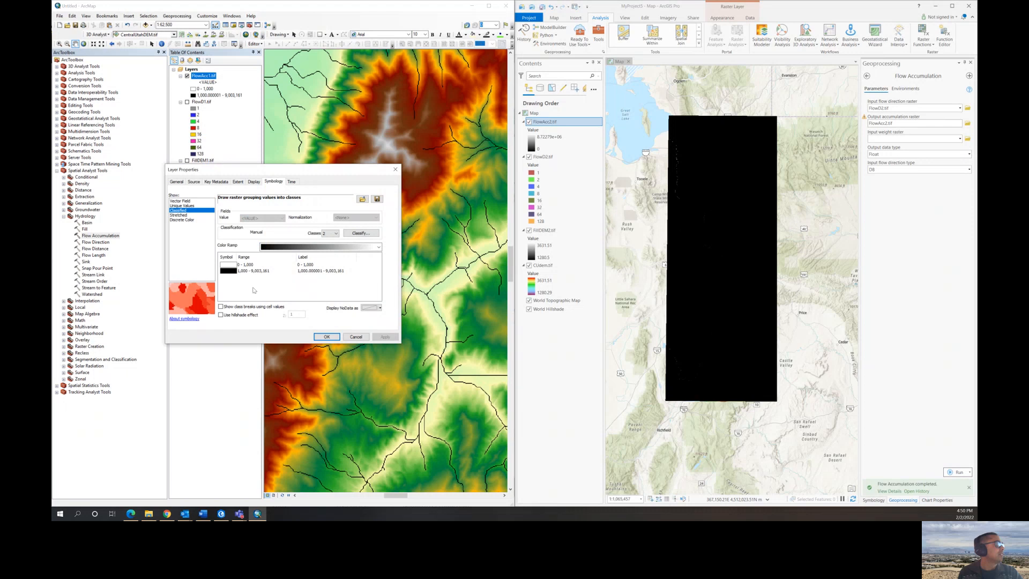
{"action": "left_click", "coordinate": [361, 233]}
{"action": "left_click", "coordinate": [374, 246]}
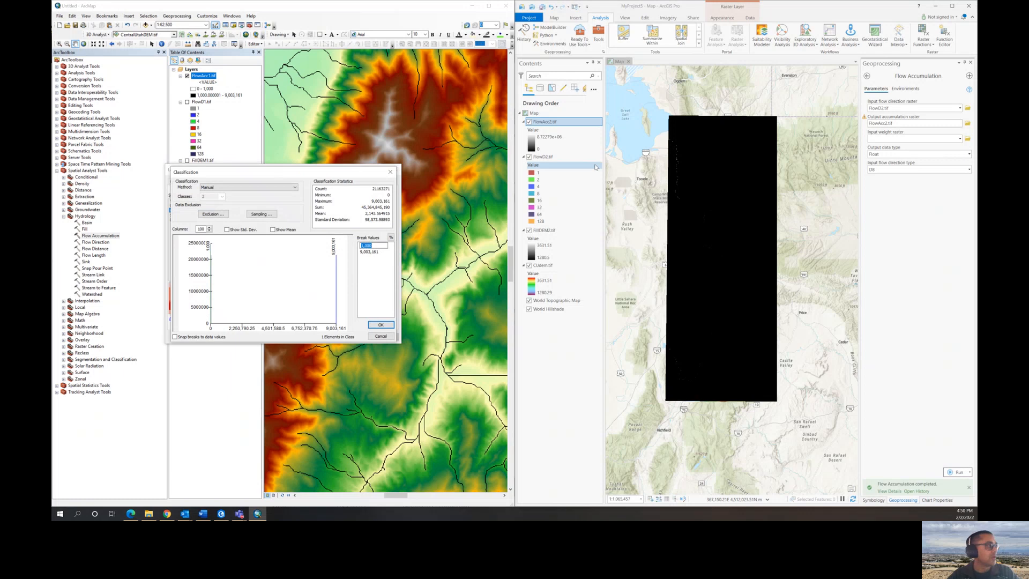
{"action": "type", "text": "500"}
{"action": "left_click", "coordinate": [595, 167]}
{"action": "left_click", "coordinate": [380, 325]}
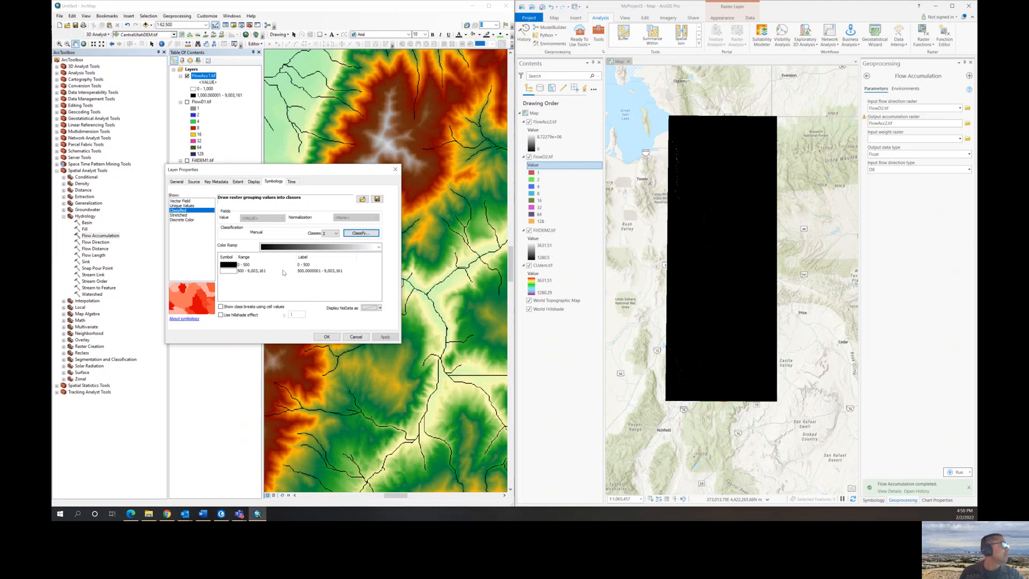
- Color the class above 500 black, give the 0 - 500 class no color, and apply the symbology
{"action": "left_click", "coordinate": [231, 270]}
{"action": "left_click", "coordinate": [227, 274]}
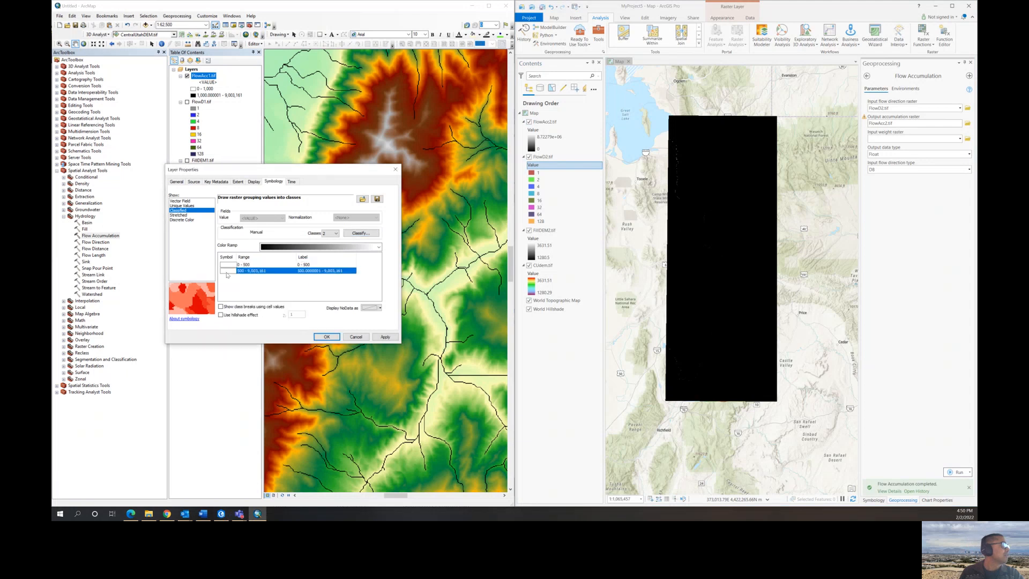
{"action": "left_click", "coordinate": [227, 275]}
{"action": "left_click", "coordinate": [228, 346]}
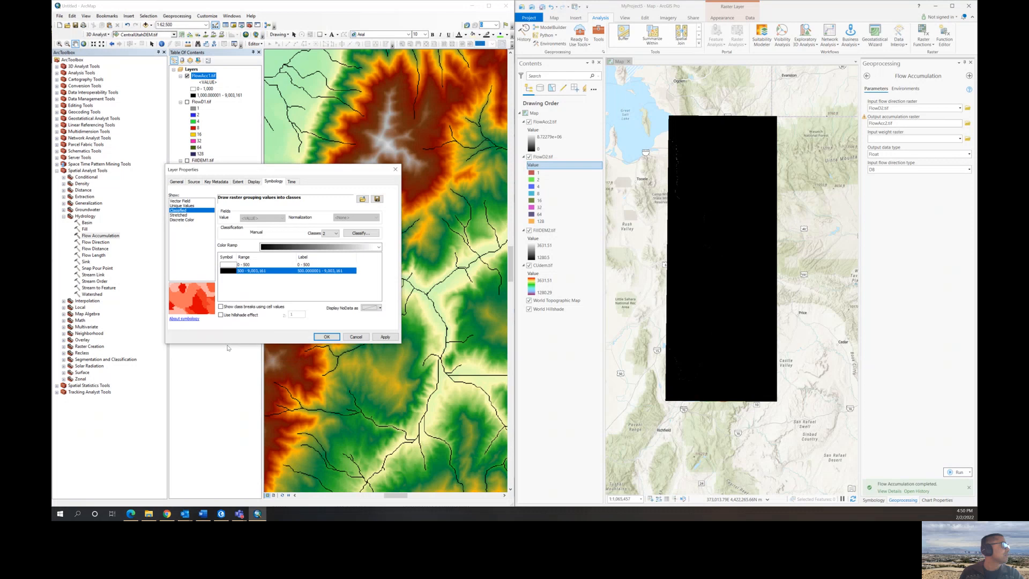
{"action": "left_click", "coordinate": [226, 266]}
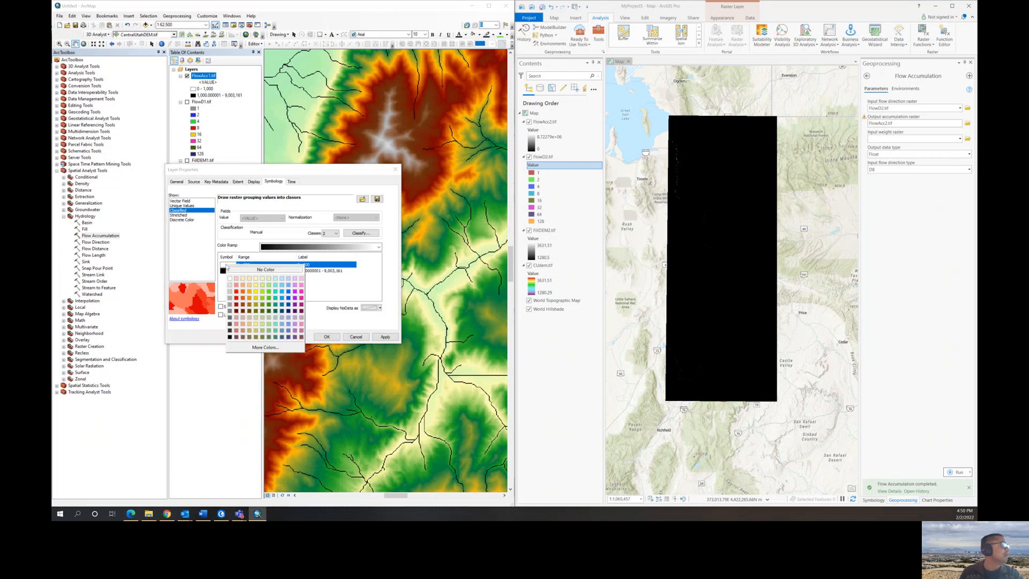
{"action": "left_click", "coordinate": [250, 270]}
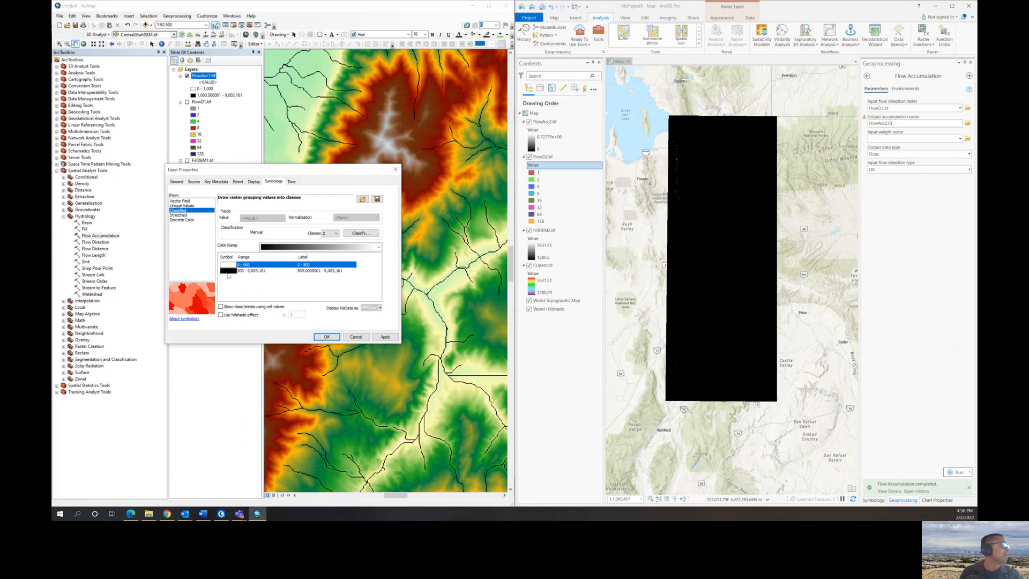
{"action": "left_click", "coordinate": [325, 337]}
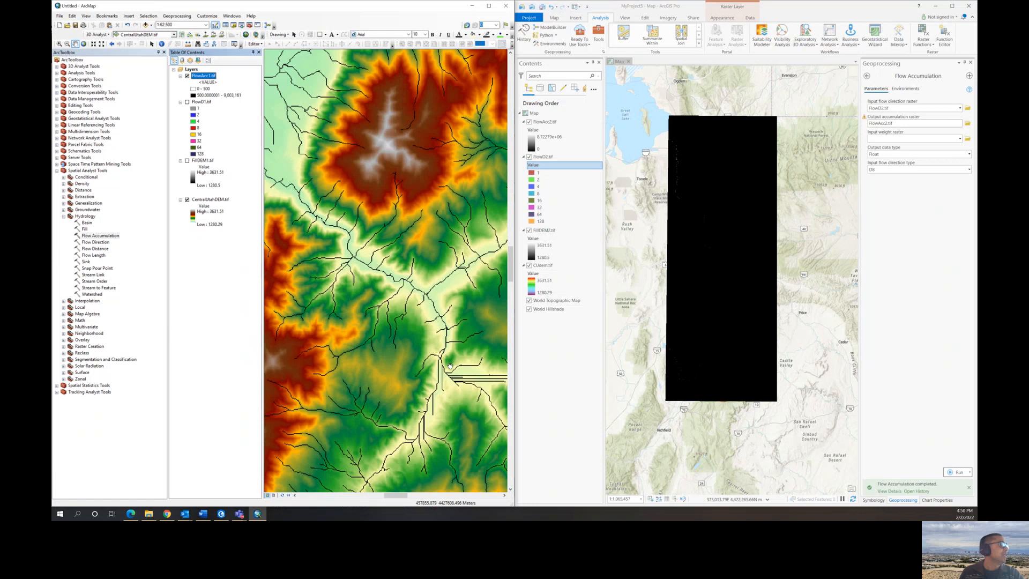
- Examine the denser stream network from the 500 threshold across the flat lake area, the valley floor and the mountain canyons
{"action": "scroll", "coordinate": [449, 365], "scroll_direction": "up", "scroll_amount": 1}
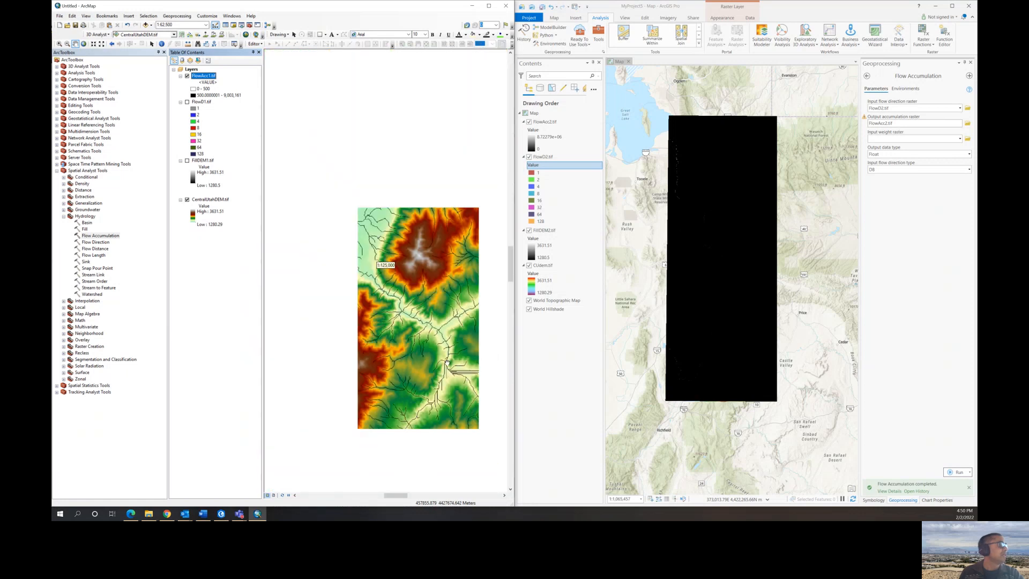
{"action": "left_click_drag", "start_coordinate": [378, 254], "coordinate": [474, 293]}
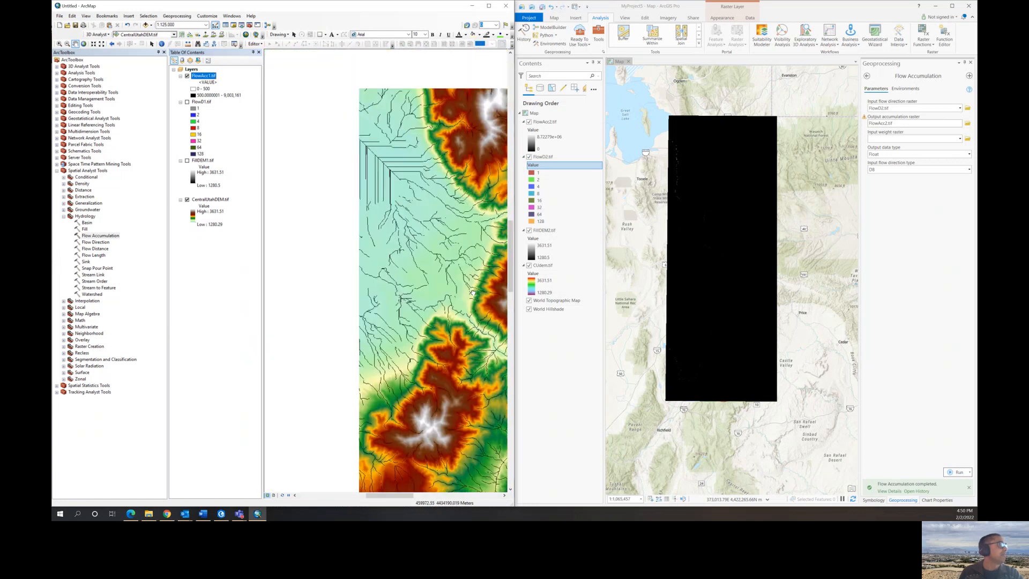
{"action": "left_click_drag", "start_coordinate": [325, 215], "coordinate": [422, 288]}
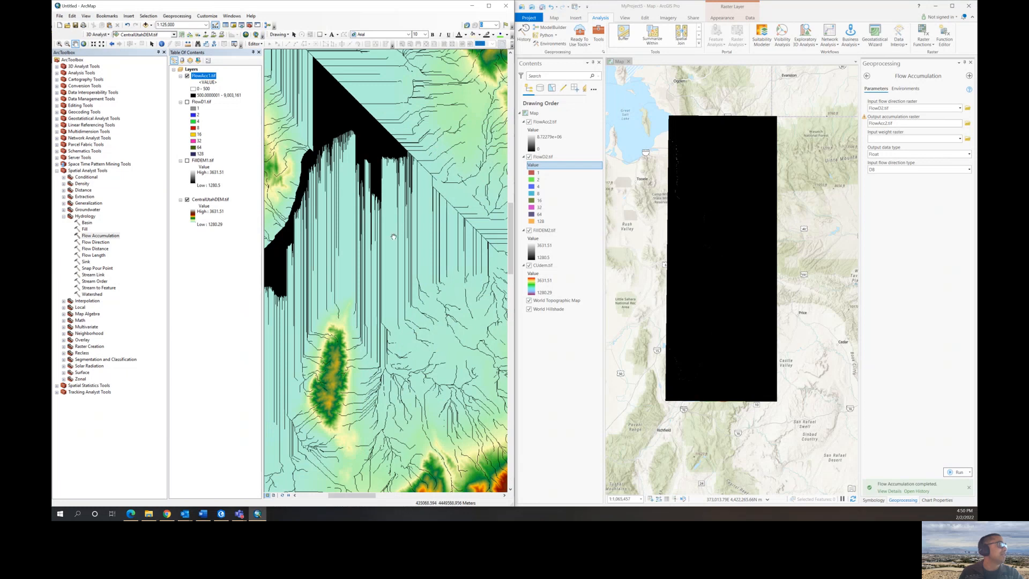
{"action": "left_click_drag", "start_coordinate": [393, 183], "coordinate": [406, 352]}
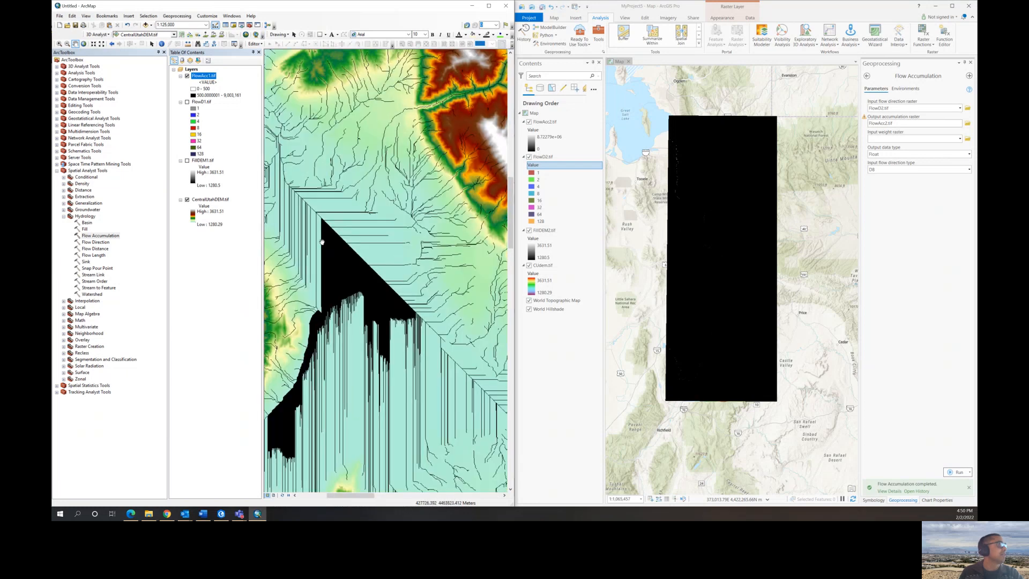
{"action": "scroll", "coordinate": [386, 240], "scroll_direction": "up", "scroll_amount": 1}
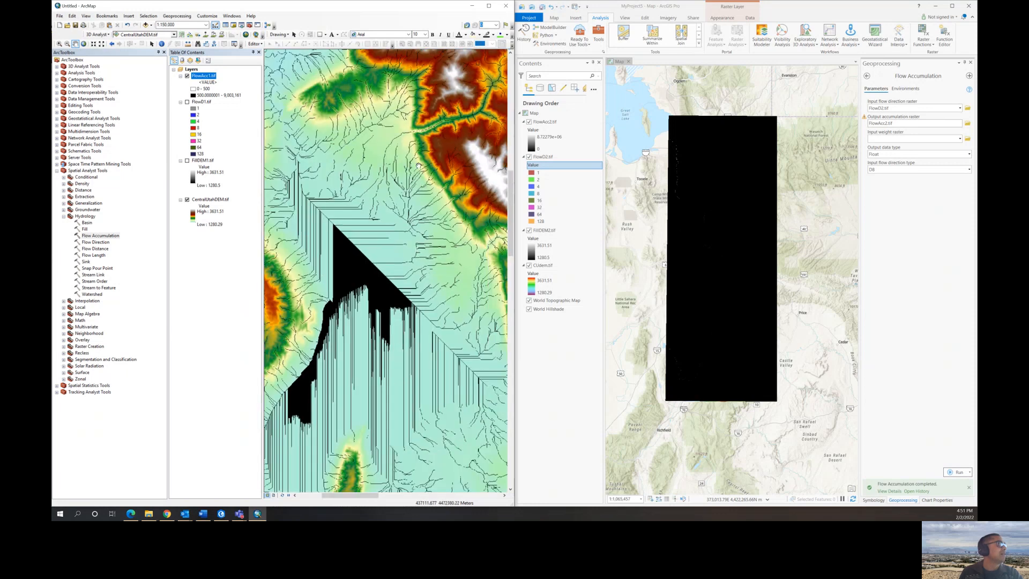
{"action": "left_click_drag", "start_coordinate": [417, 161], "coordinate": [380, 244]}
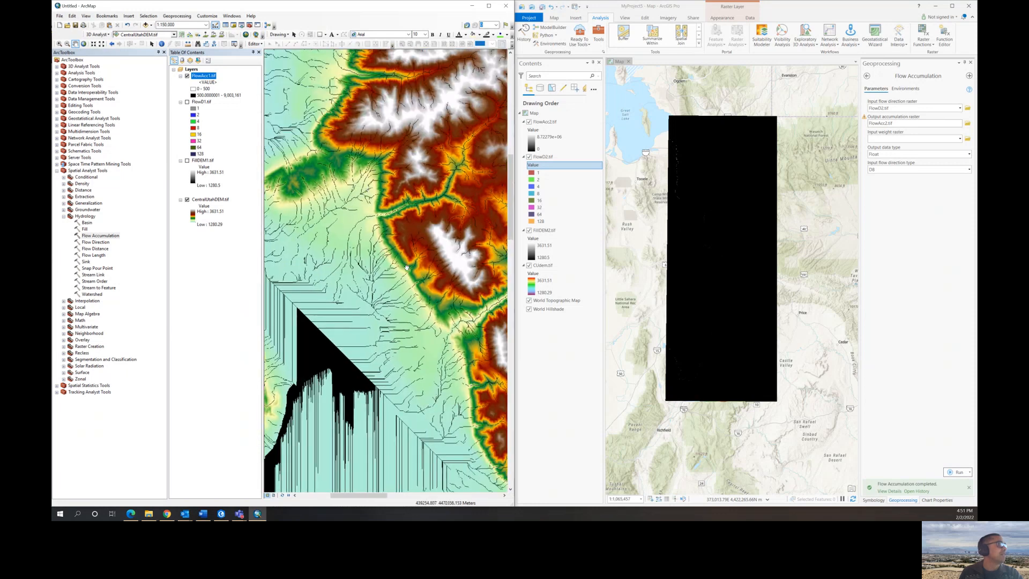
{"action": "left_click_drag", "start_coordinate": [437, 311], "coordinate": [373, 229]}
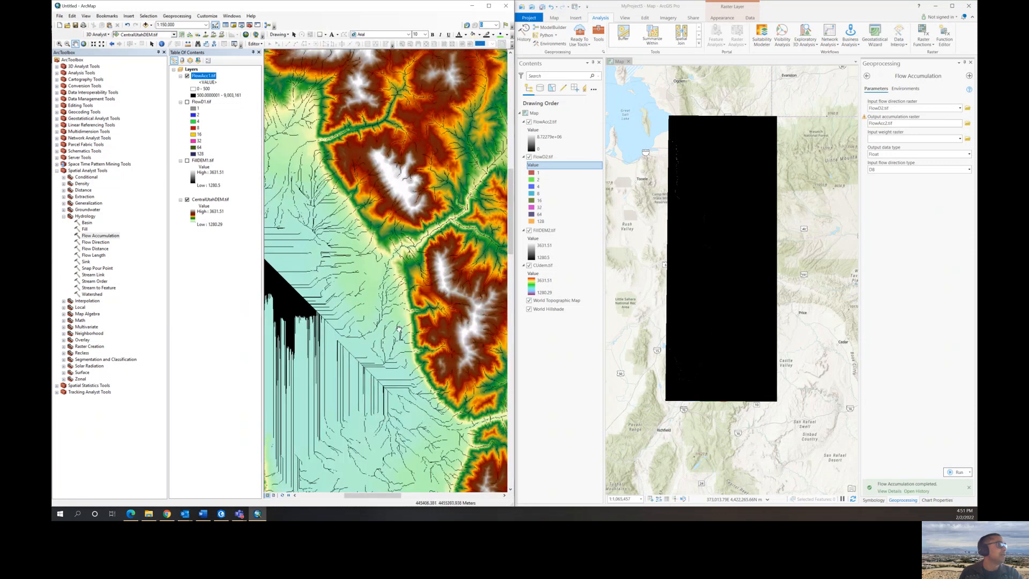
{"action": "scroll", "coordinate": [407, 319], "scroll_direction": "down", "scroll_amount": 3}
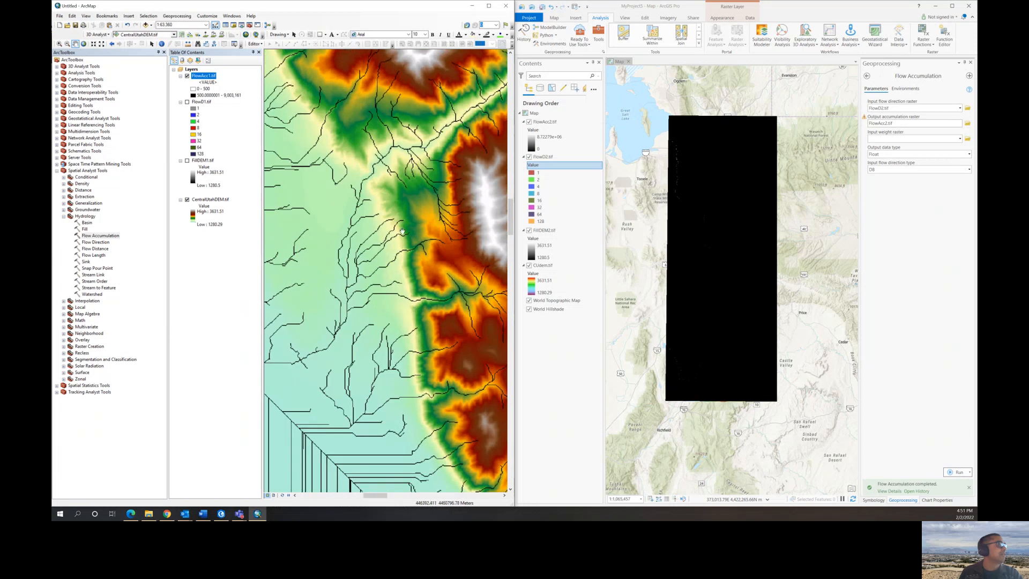
{"action": "scroll", "coordinate": [379, 324], "scroll_direction": "up", "scroll_amount": 3}
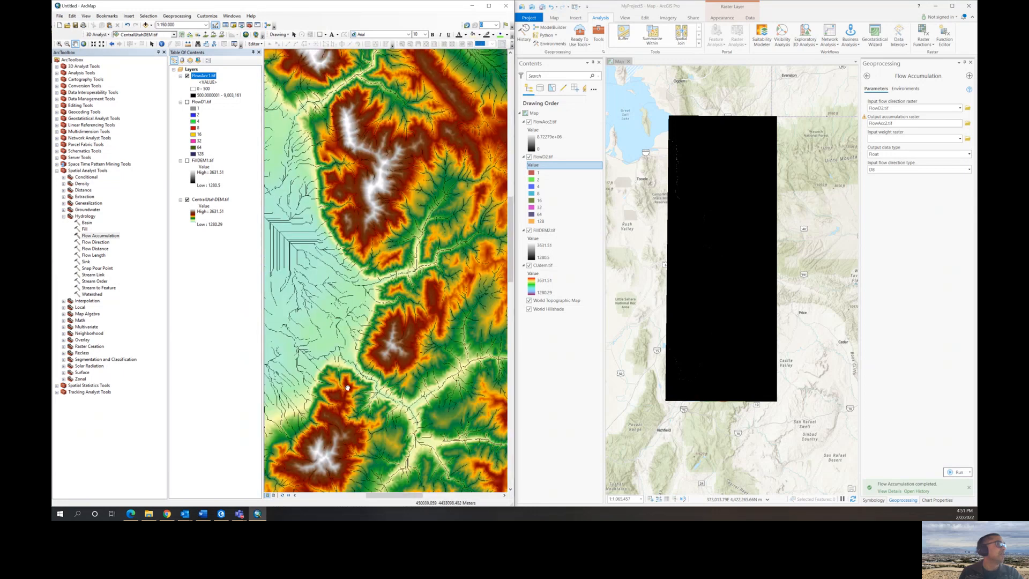
{"action": "left_click_drag", "start_coordinate": [363, 375], "coordinate": [352, 258]}
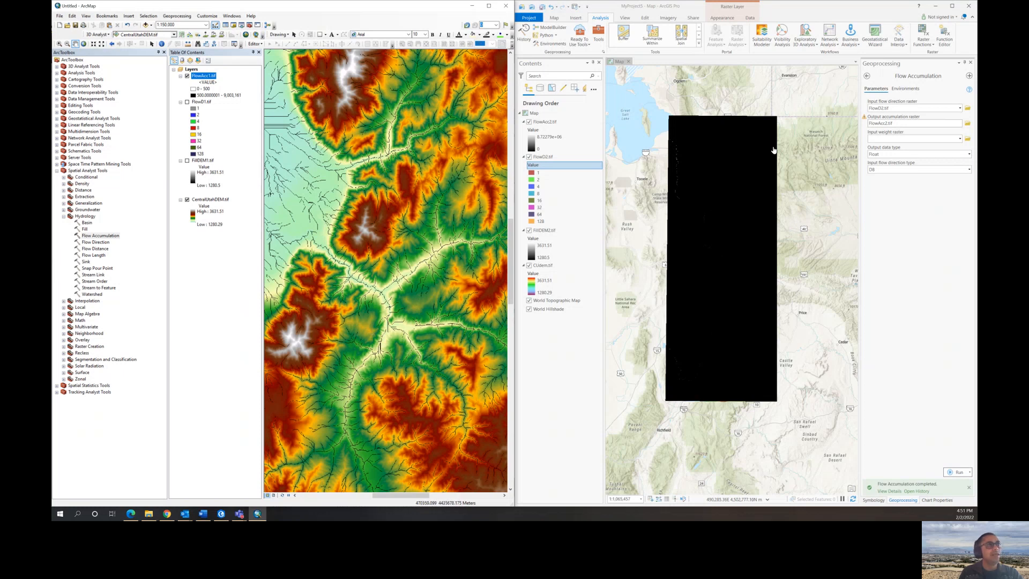
- In ArcGIS Pro, close the Flow Accumulation tool and symbolize FlowAcc2.tif with Classify using 2 classes
{"action": "left_click", "coordinate": [970, 62]}
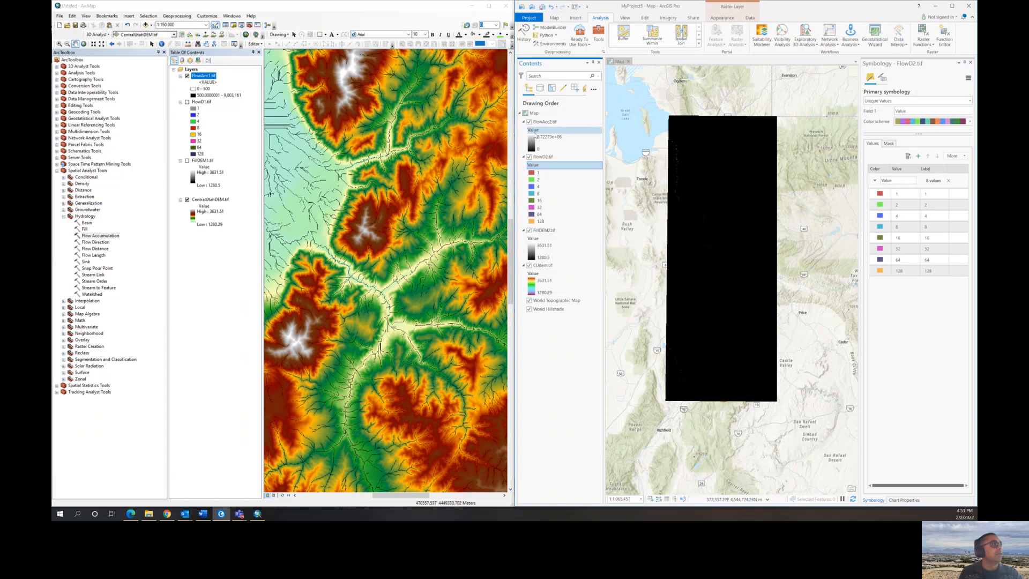
{"action": "left_click", "coordinate": [532, 144]}
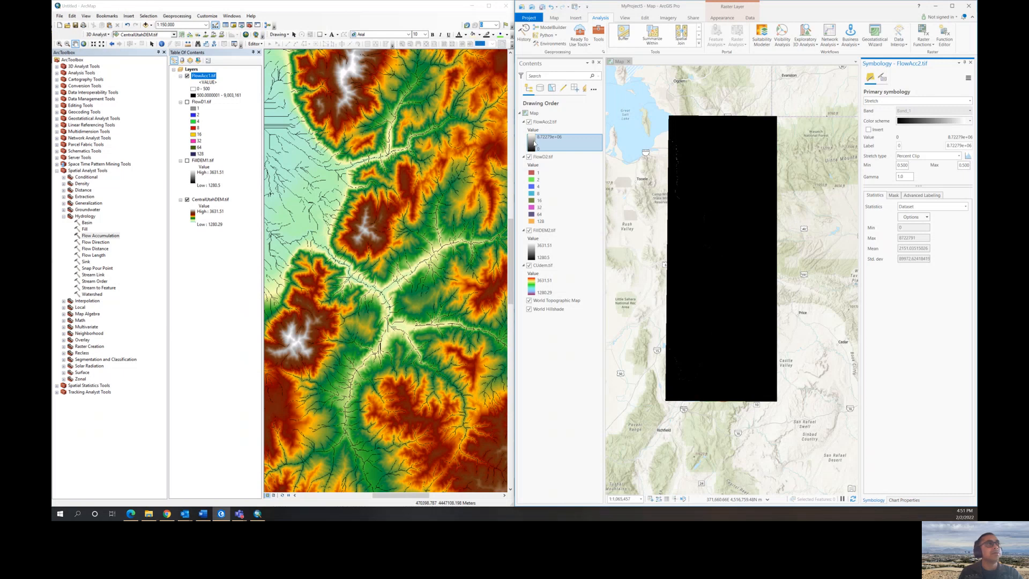
{"action": "left_click", "coordinate": [904, 100]}
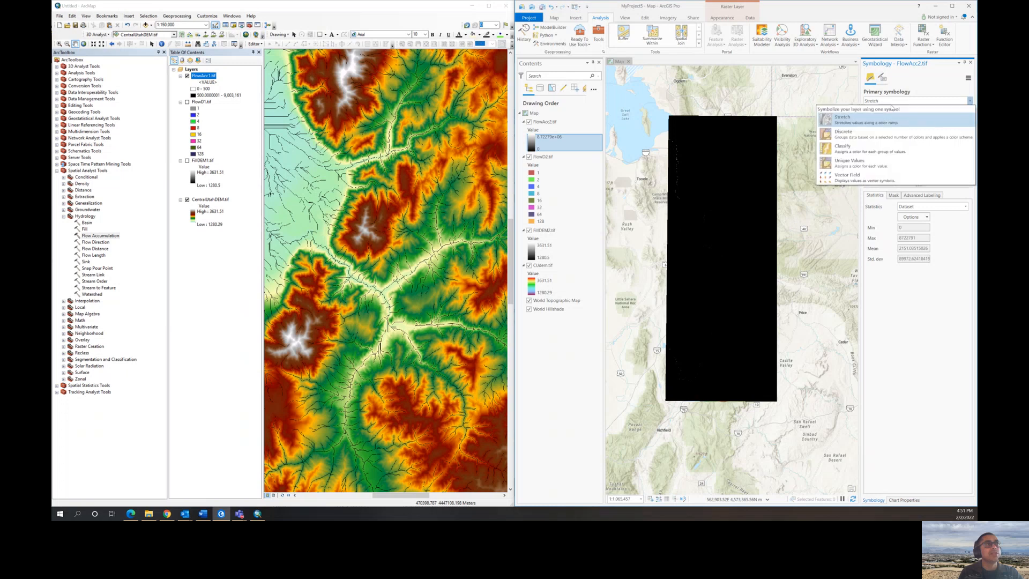
{"action": "left_click", "coordinate": [906, 125]}
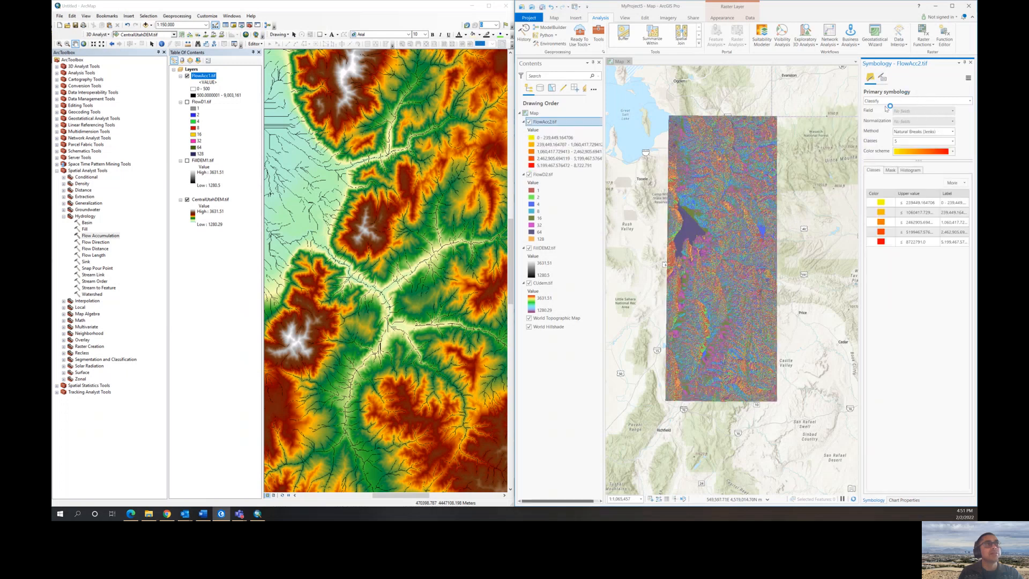
{"action": "left_click", "coordinate": [902, 142]}
{"action": "left_click", "coordinate": [953, 142]}
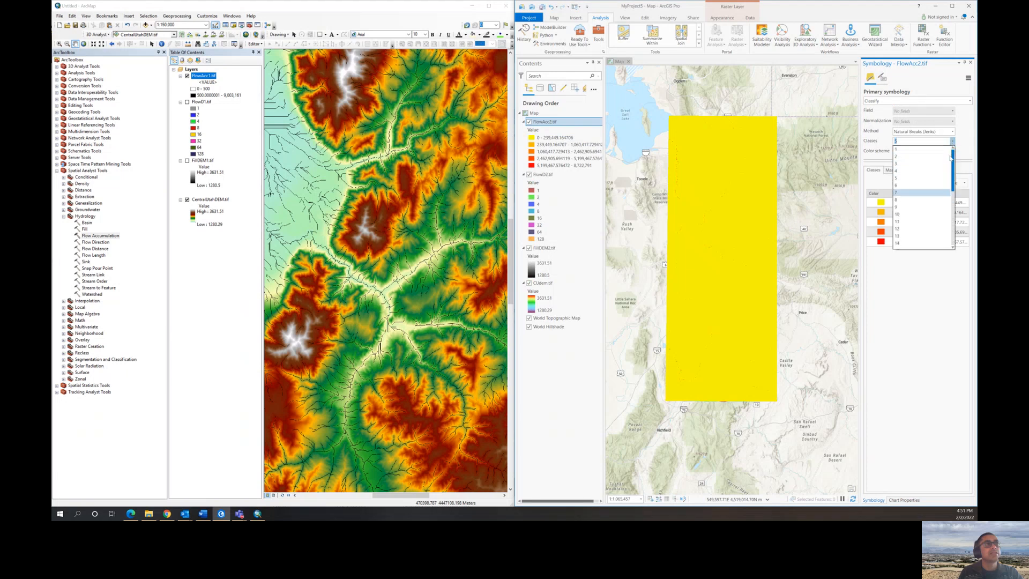
{"action": "left_click", "coordinate": [913, 159]}
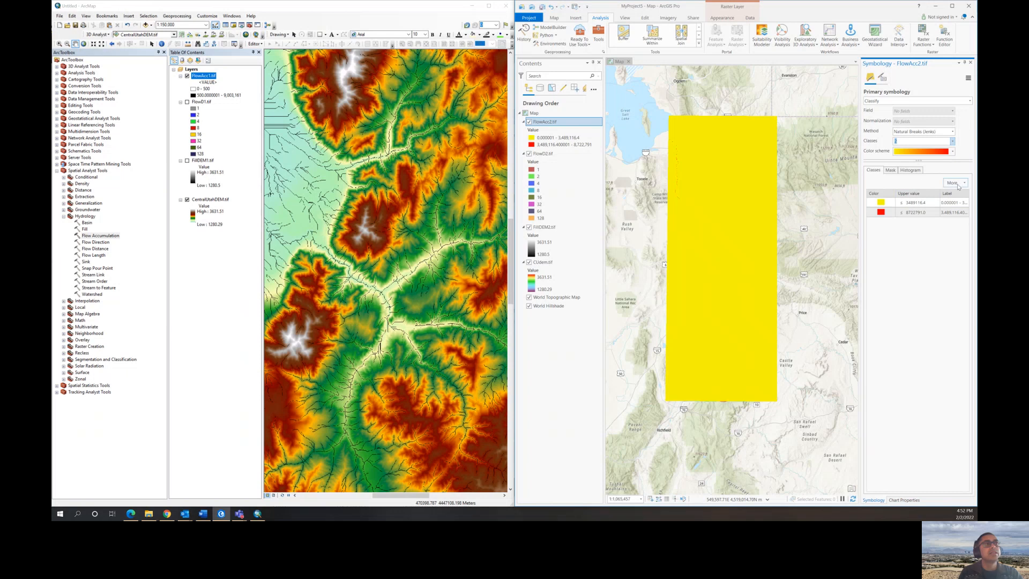
- Set the upper value of the first FlowAcc2.tif class to 500
{"action": "left_click", "coordinate": [928, 203]}
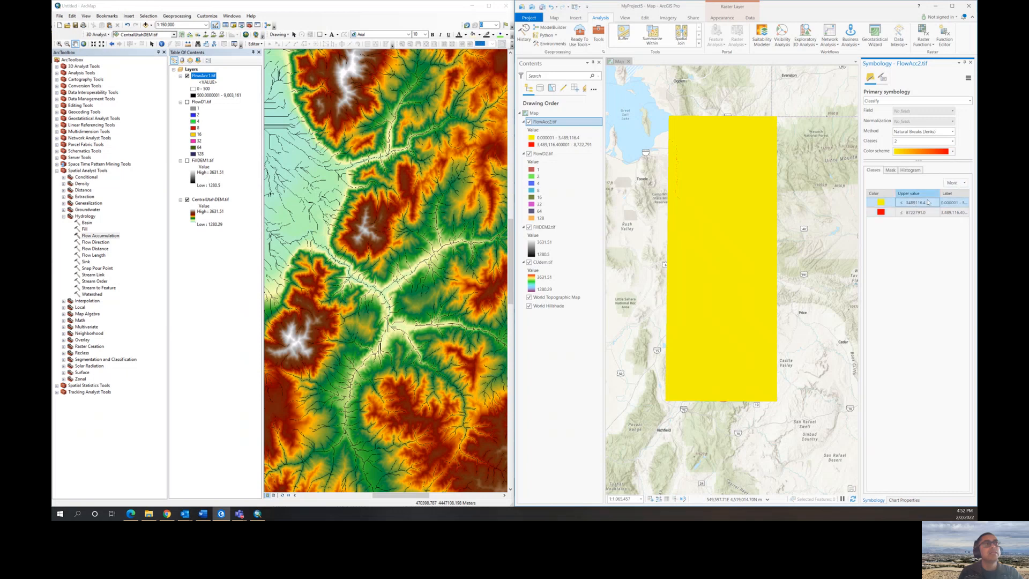
{"action": "left_click", "coordinate": [924, 205]}
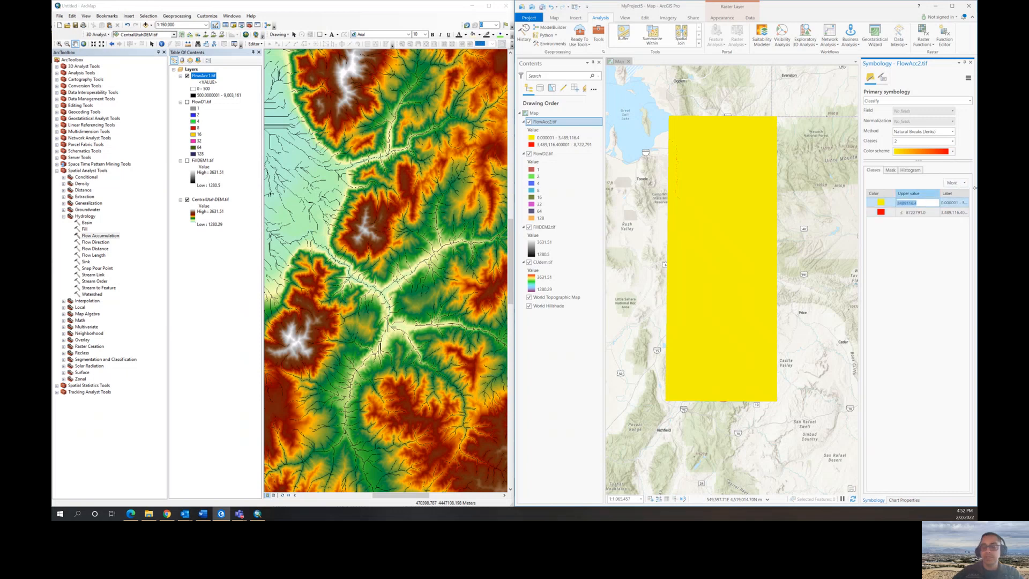
{"action": "type", "text": "500"}
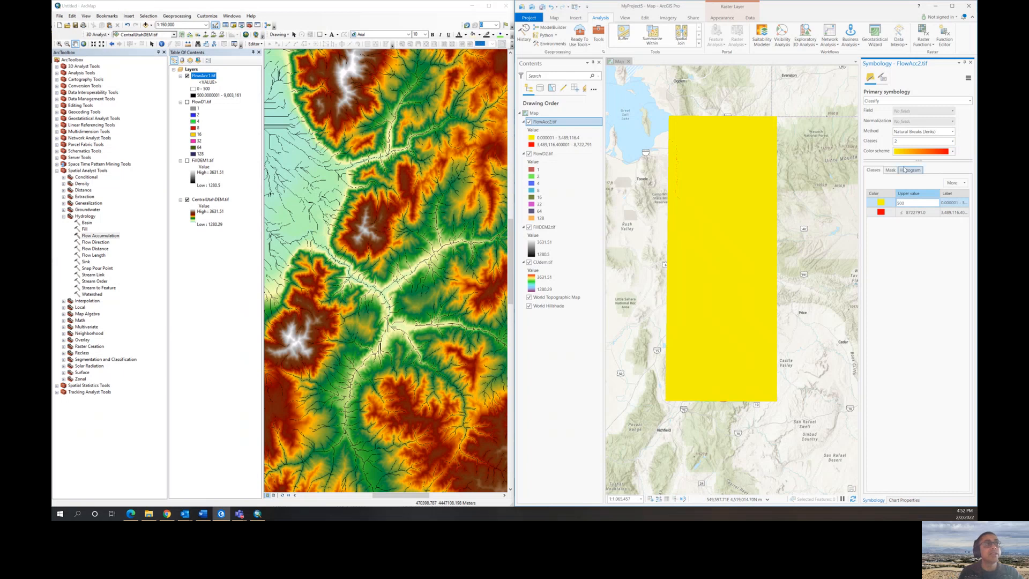
{"action": "left_click", "coordinate": [881, 212]}
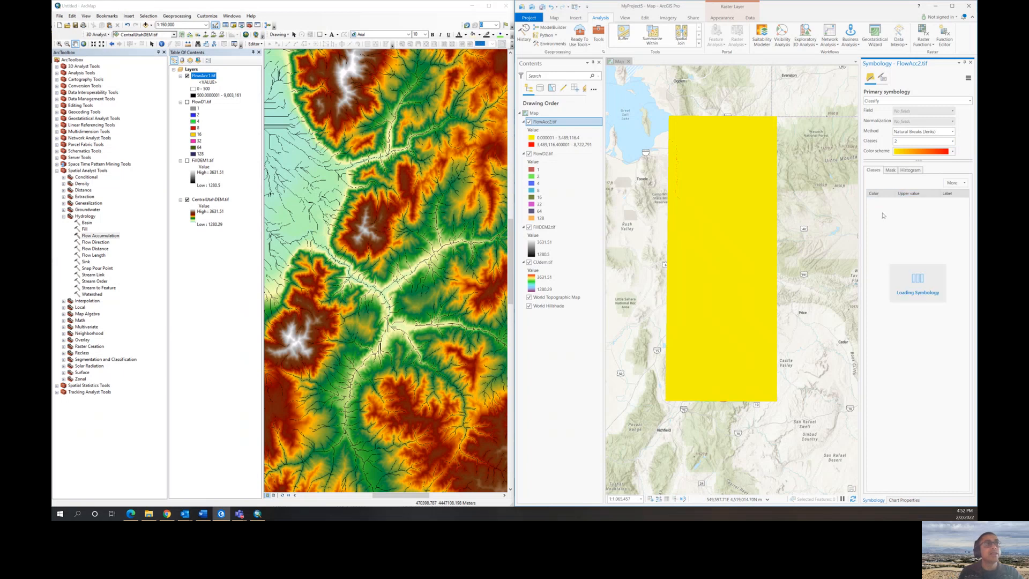
- Give the FlowAcc2.tif class up to 500 no color and color the class above 500 dark blue
{"action": "left_click", "coordinate": [882, 212]}
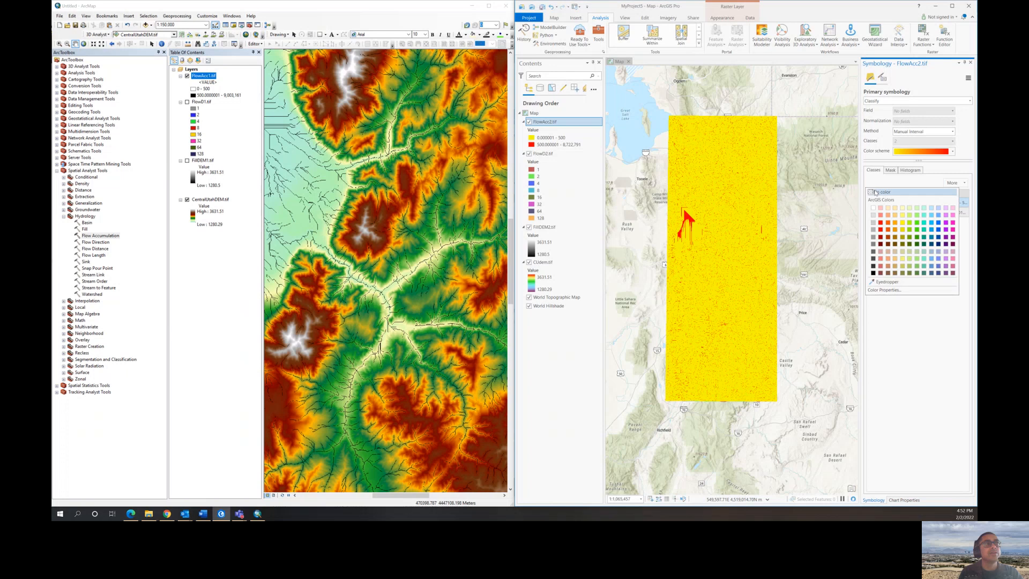
{"action": "left_click", "coordinate": [880, 191]}
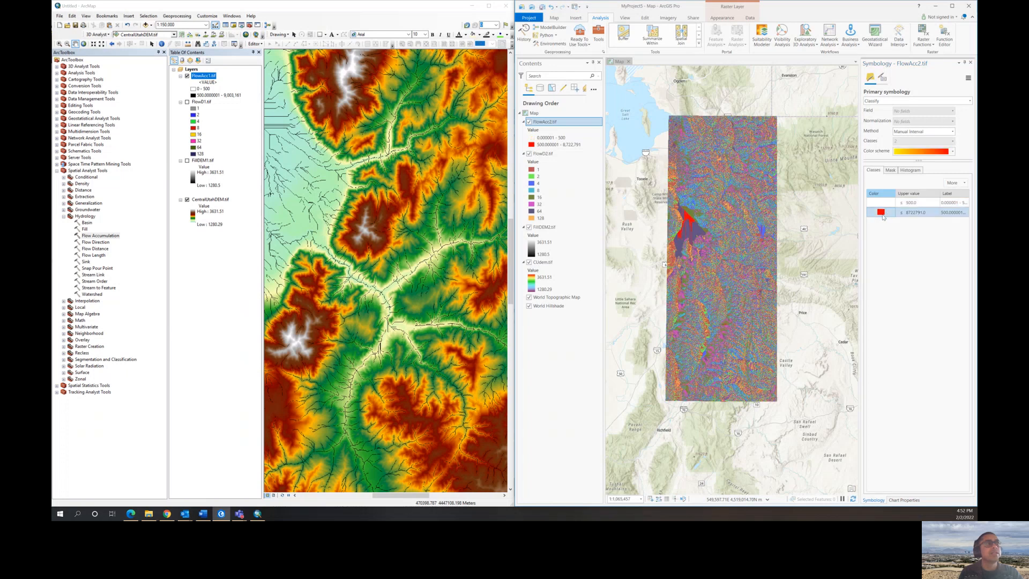
{"action": "left_click", "coordinate": [882, 215]}
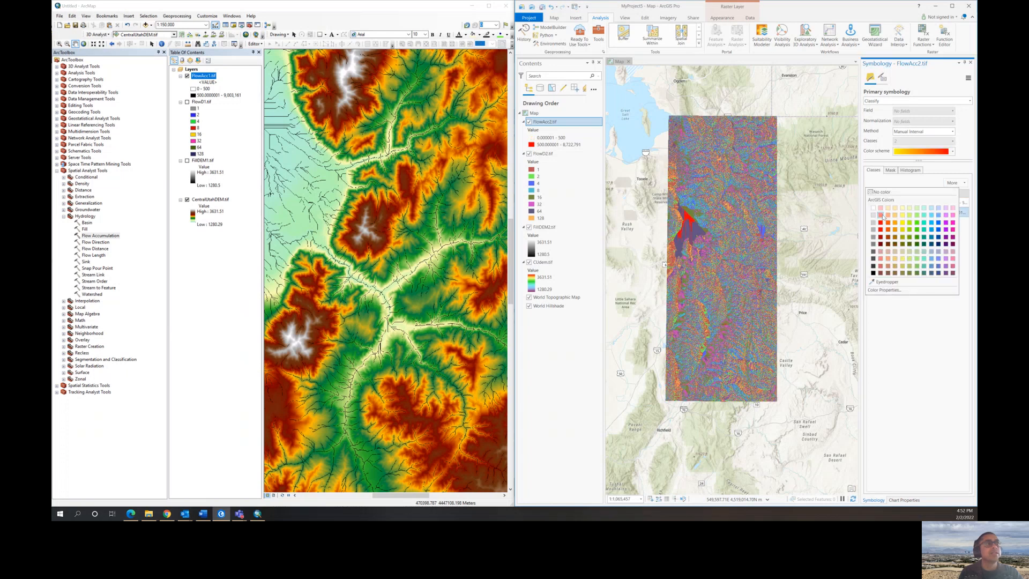
{"action": "left_click", "coordinate": [938, 243]}
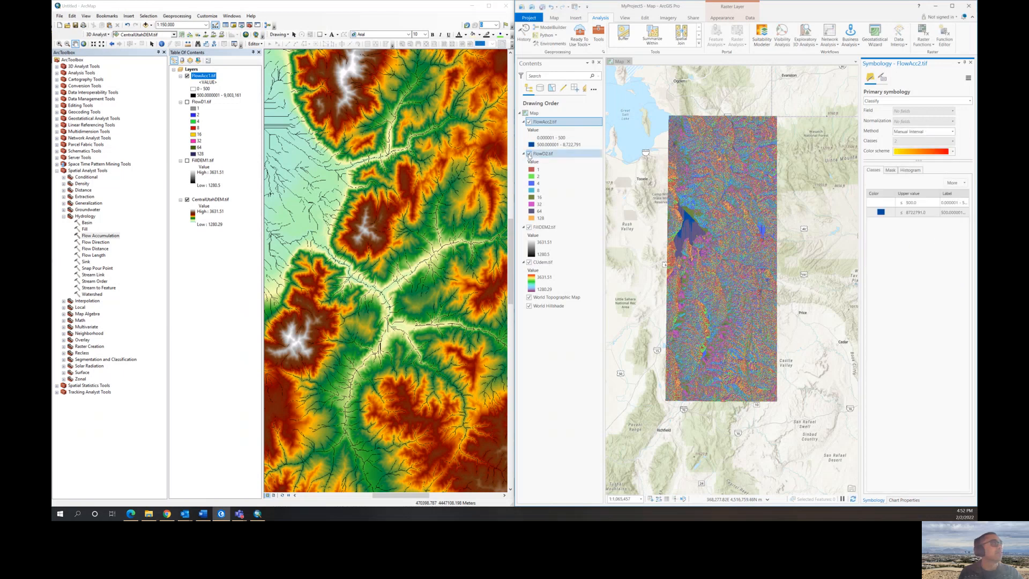
- Hide the FlowD2.tif layer and toggle FillDEM2.tif off and back on to inspect the streams over the filled DEM
{"action": "left_click", "coordinate": [529, 154]}
{"action": "left_click", "coordinate": [529, 228]}
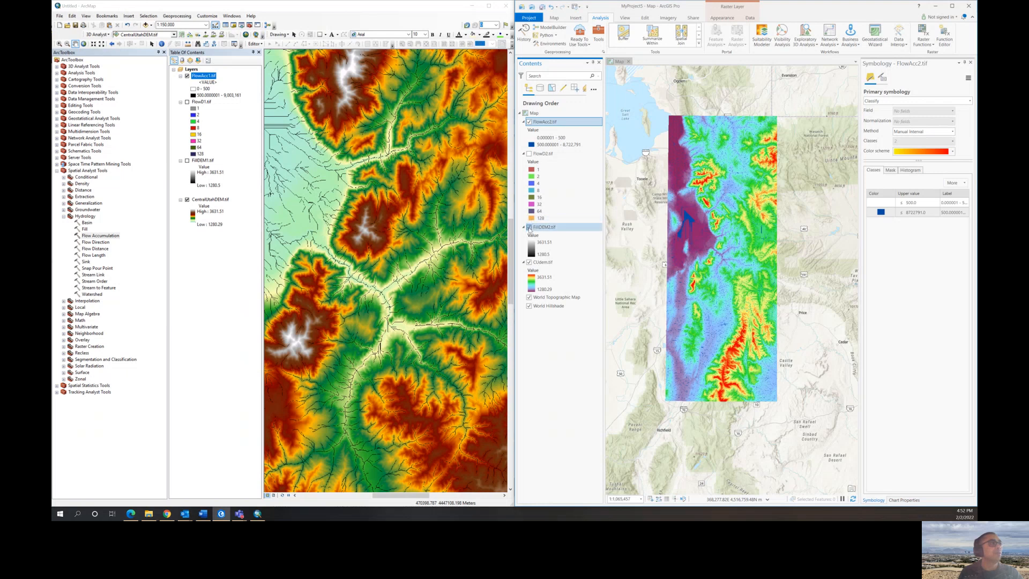
{"action": "left_click", "coordinate": [528, 227]}
{"action": "scroll", "coordinate": [676, 172], "scroll_direction": "up", "scroll_amount": 6}
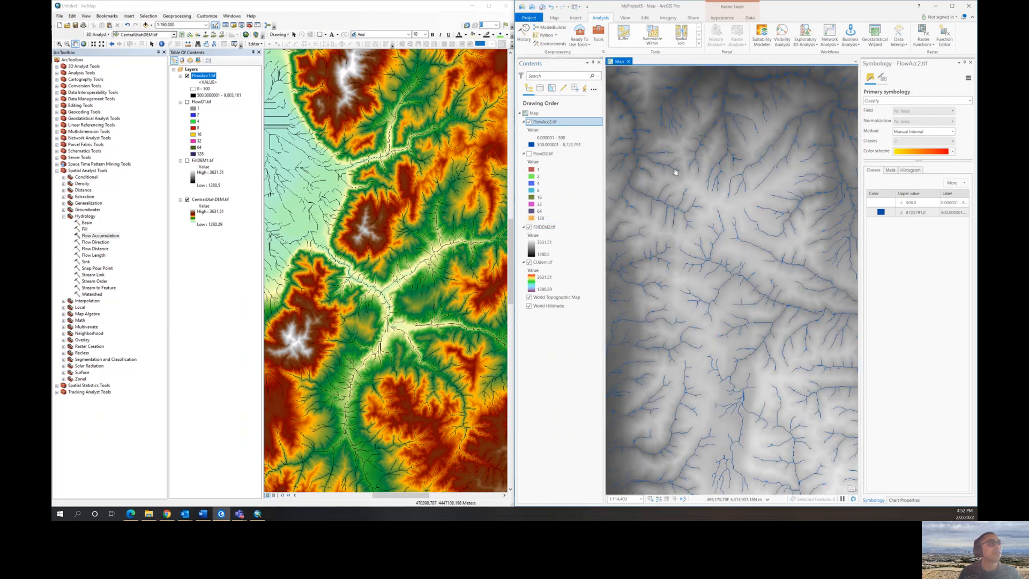
{"action": "left_click_drag", "start_coordinate": [675, 172], "coordinate": [808, 367]}
{"action": "left_click_drag", "start_coordinate": [675, 195], "coordinate": [788, 314]}
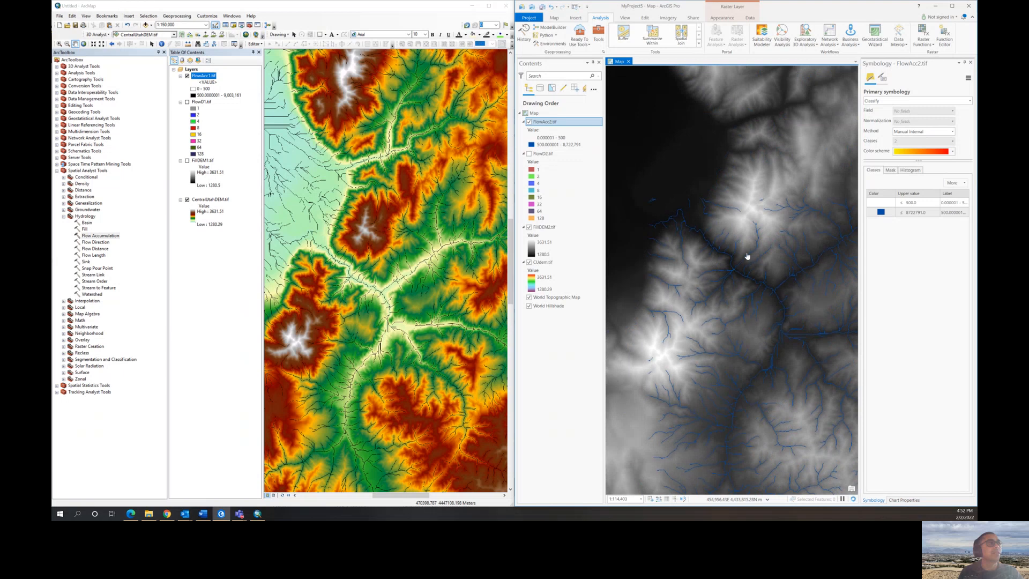